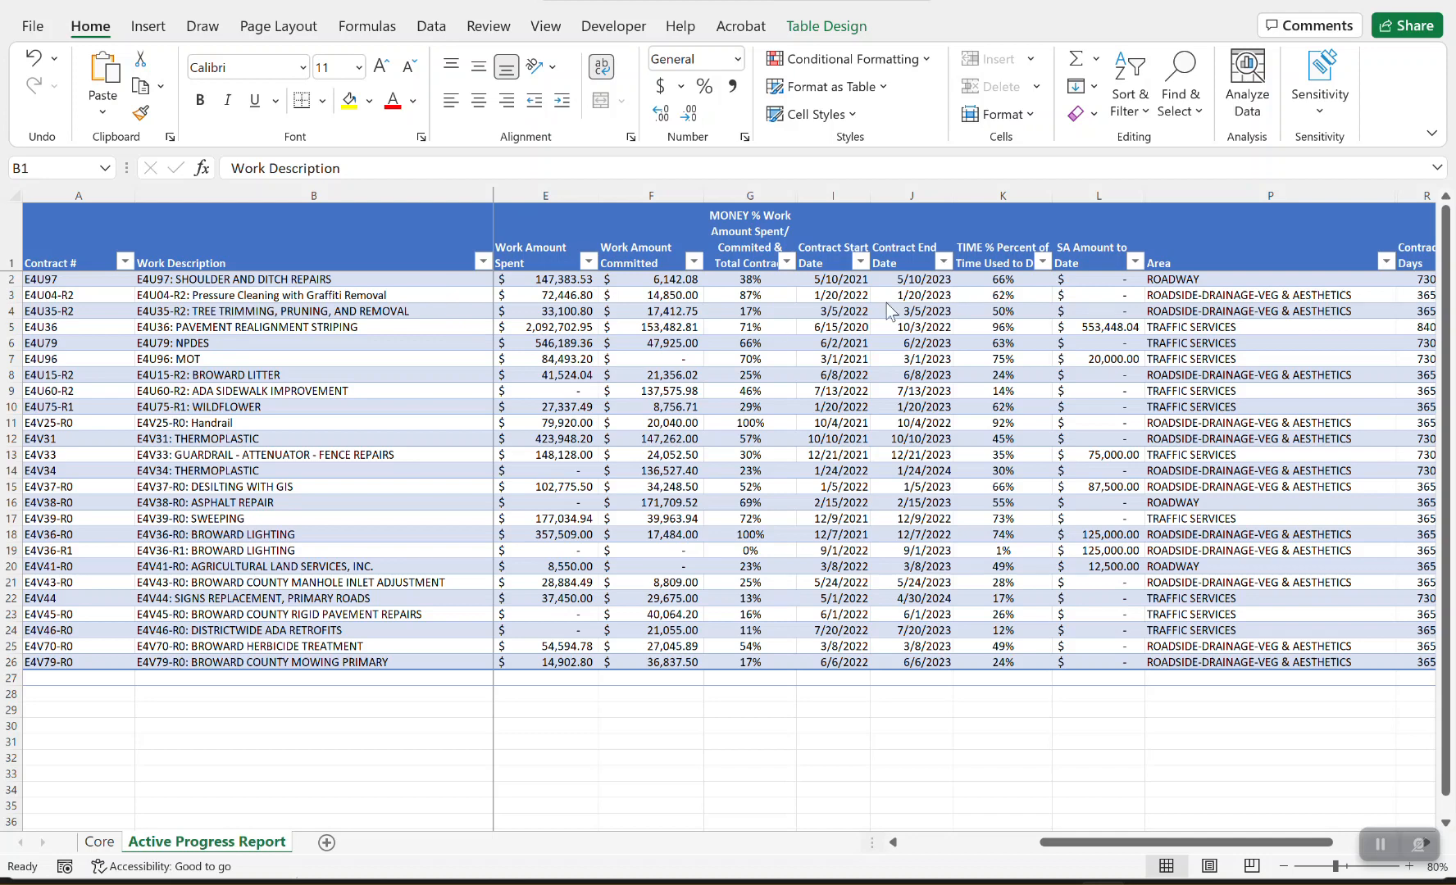
click(755, 282)
drag(754, 283, 728, 663)
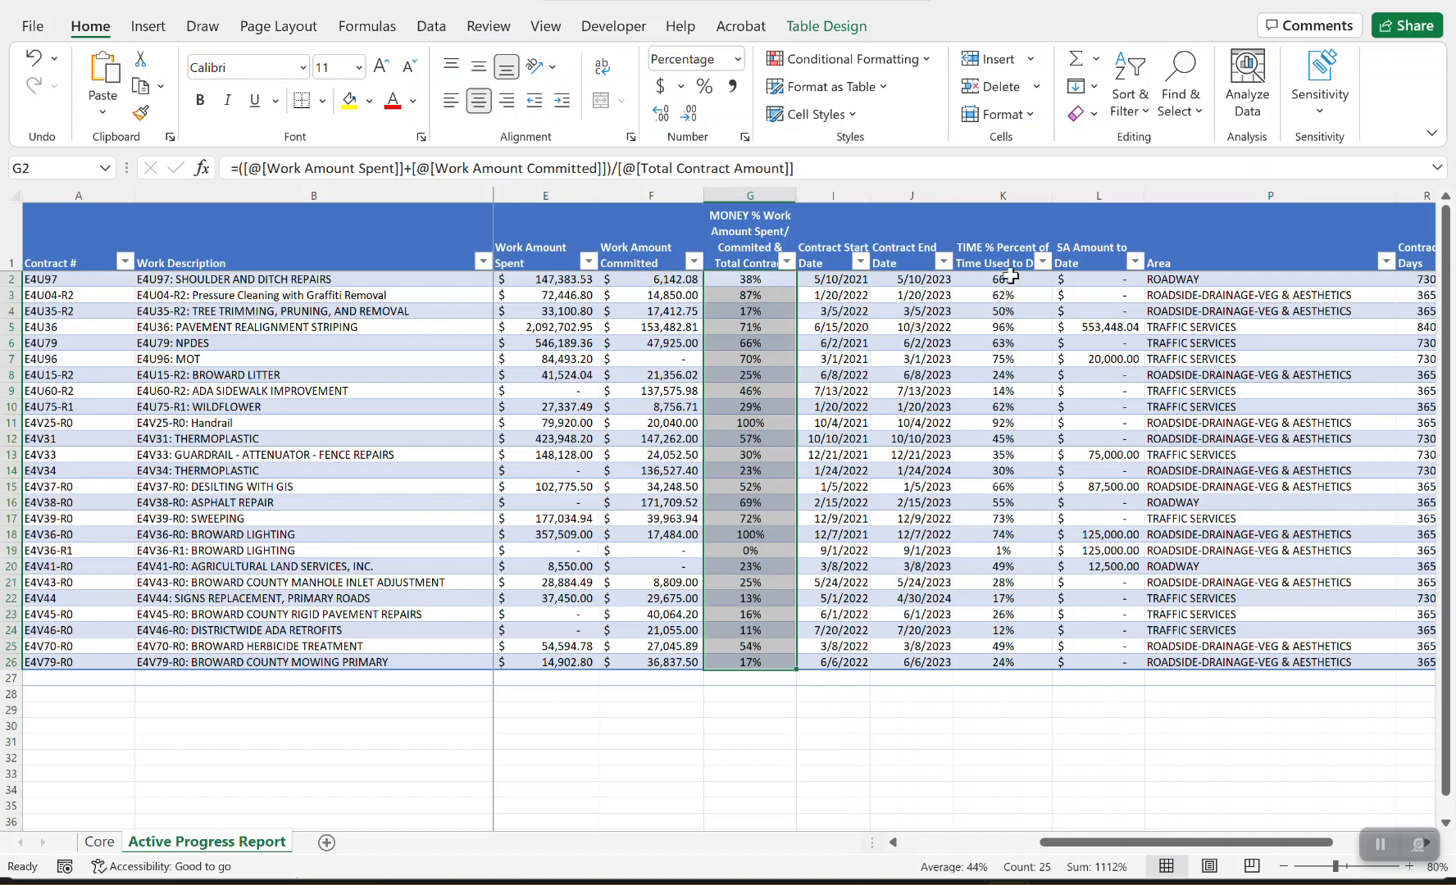
drag(1010, 280, 964, 660)
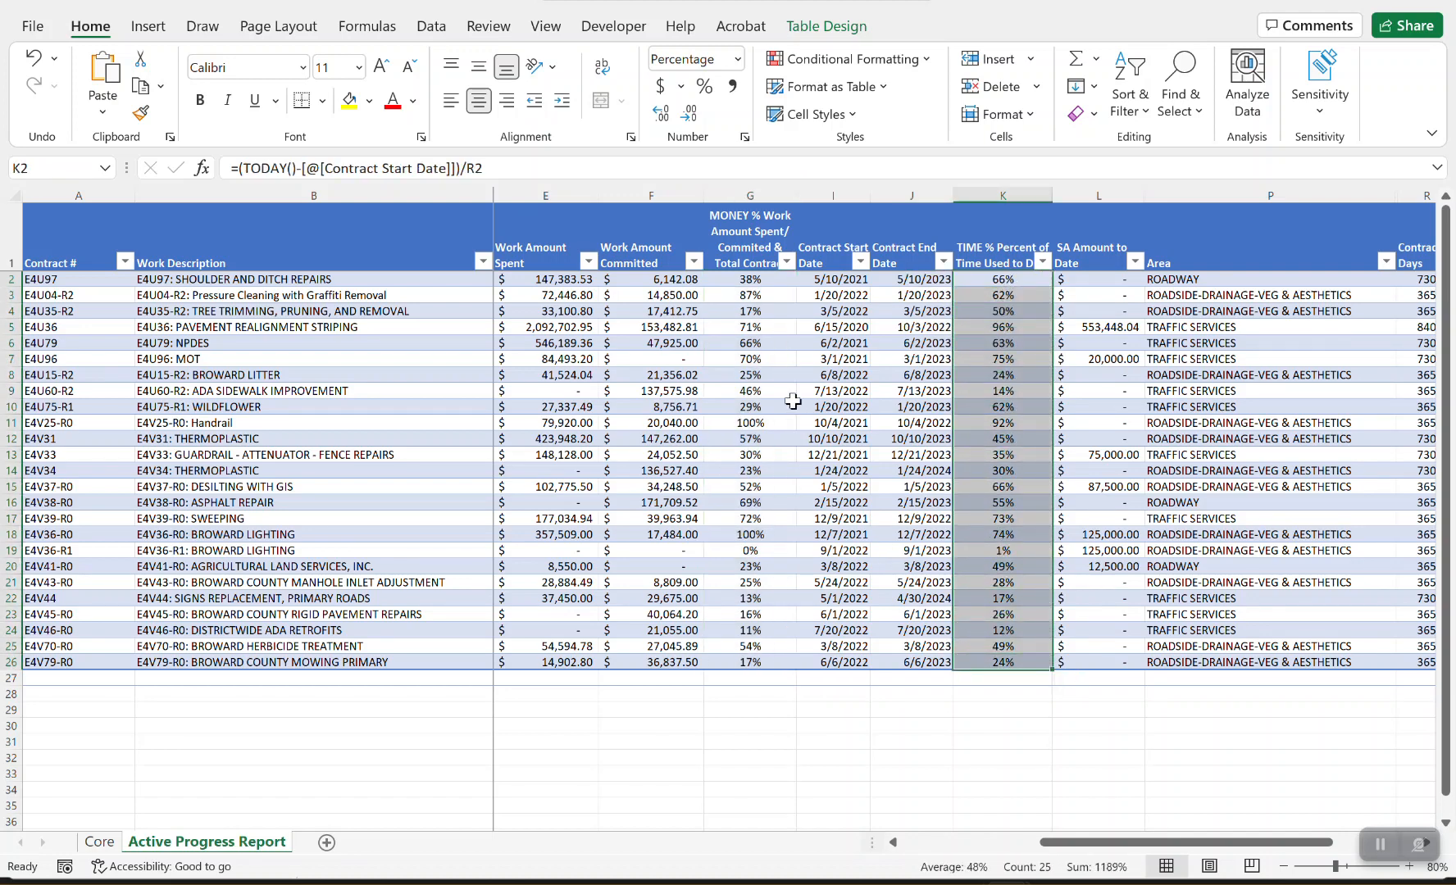
click(769, 280)
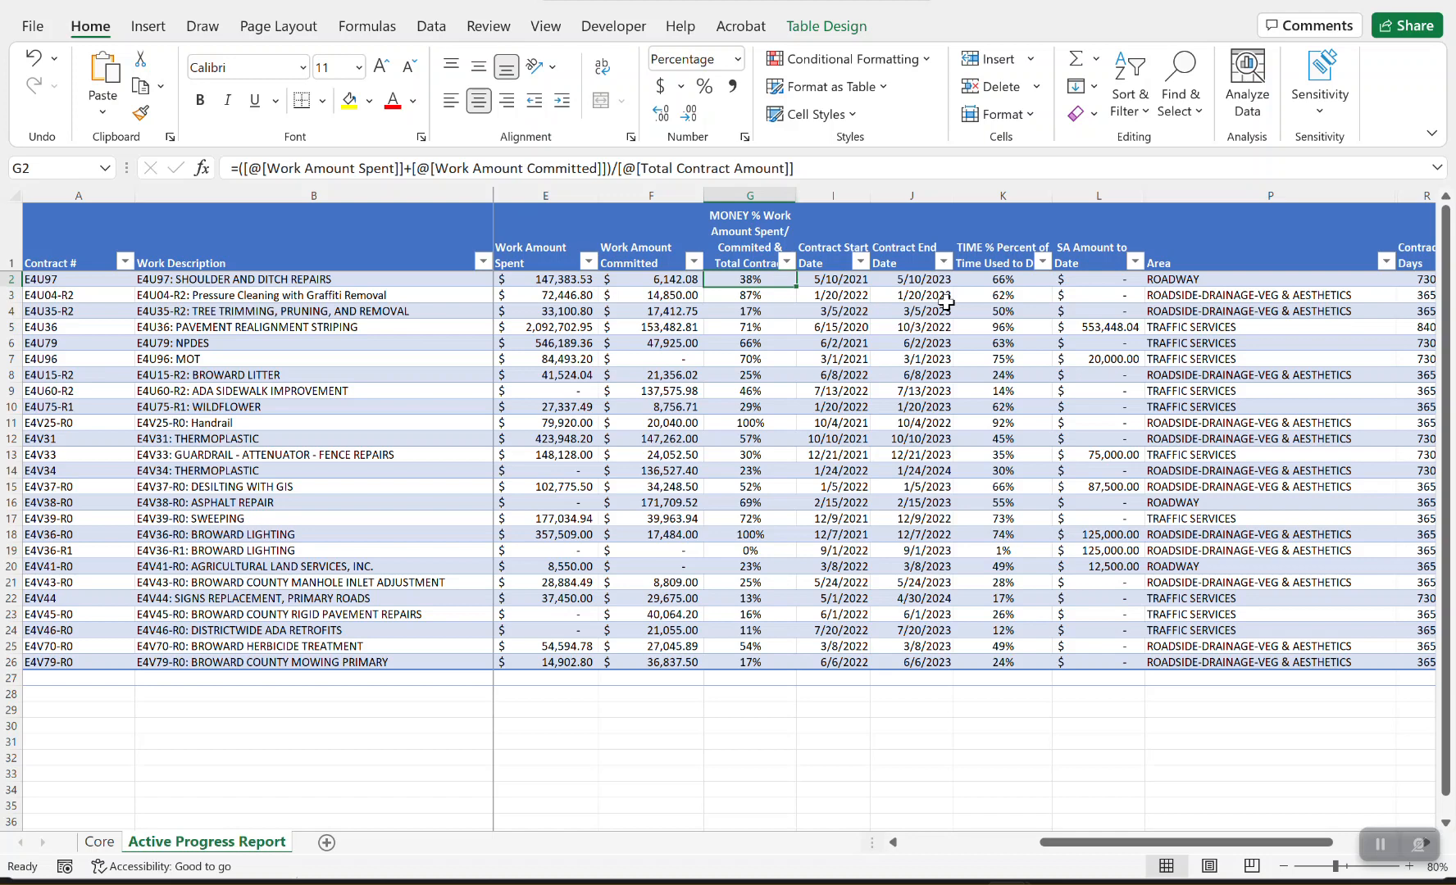
Insert a new table column directly before the SA Amount to Date column.
click(1115, 189)
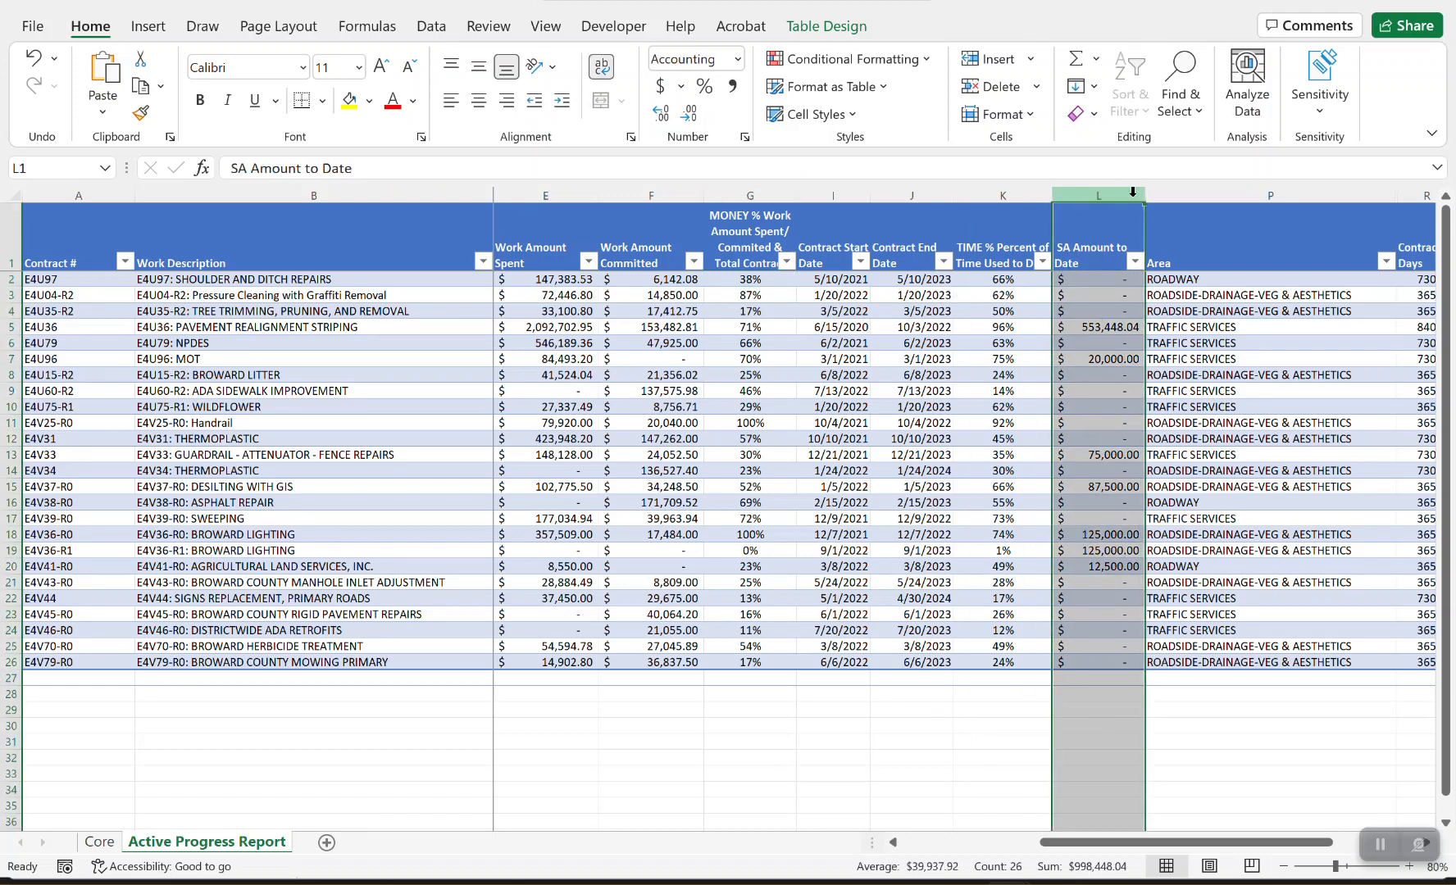
right_click(1117, 219)
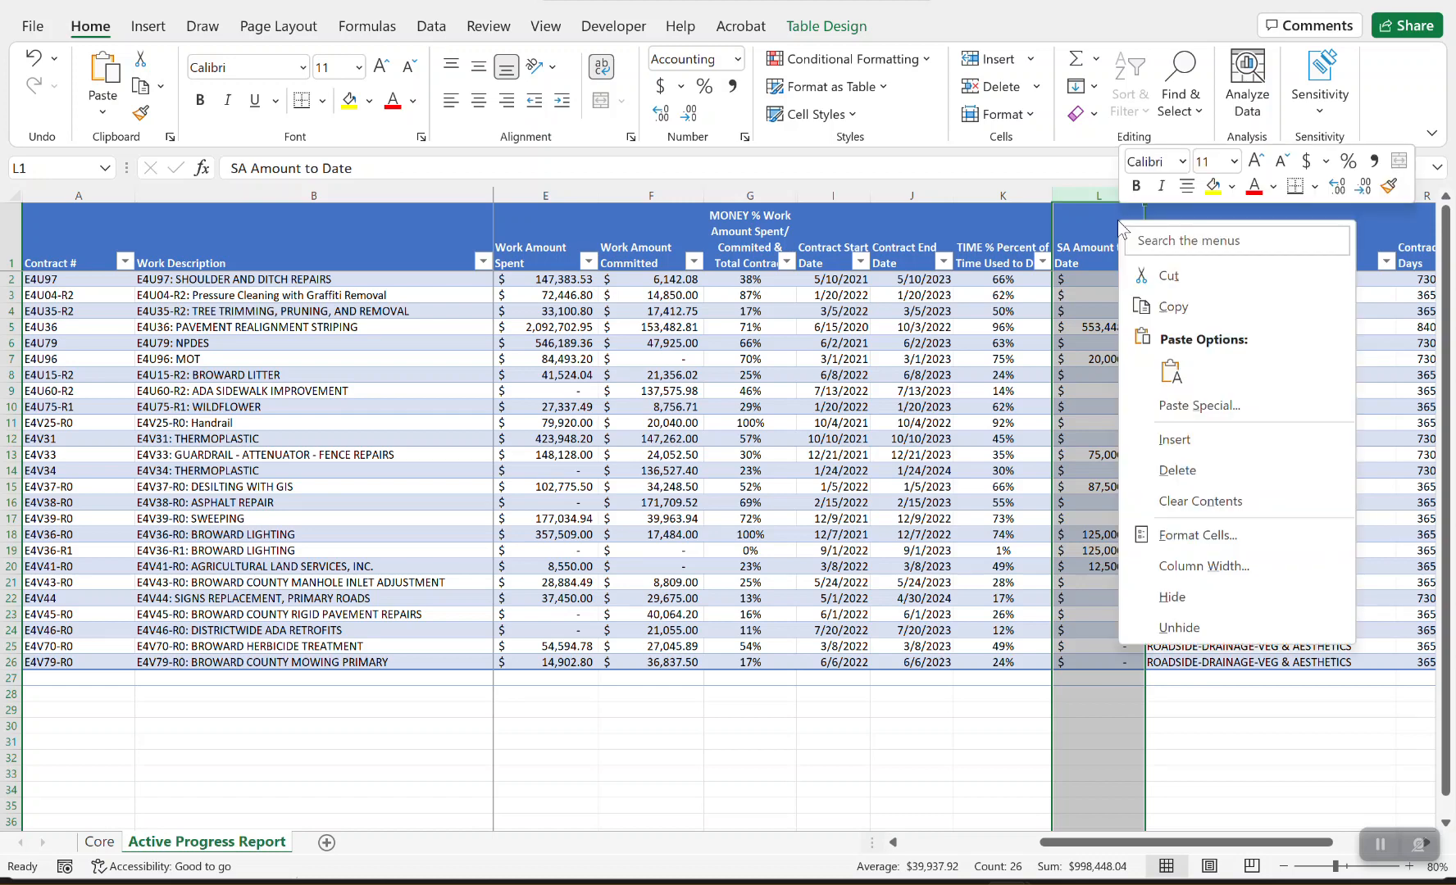
click(1184, 442)
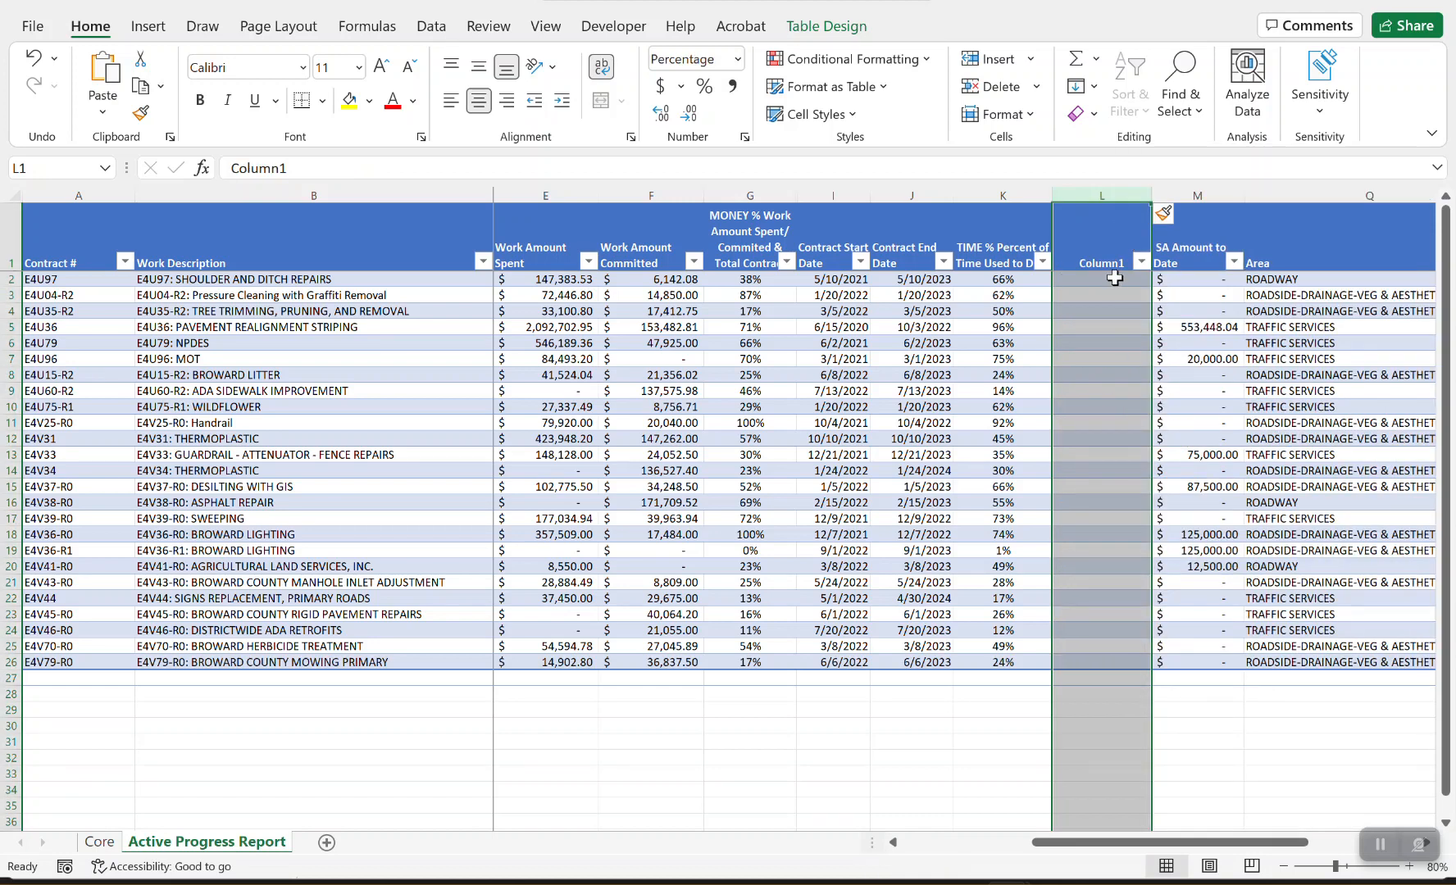
Fill Column1 from L2 with an ABS formula subtracting the row's TIME % Percent of Time Used to Date from its MONEY % value.
click(1115, 278)
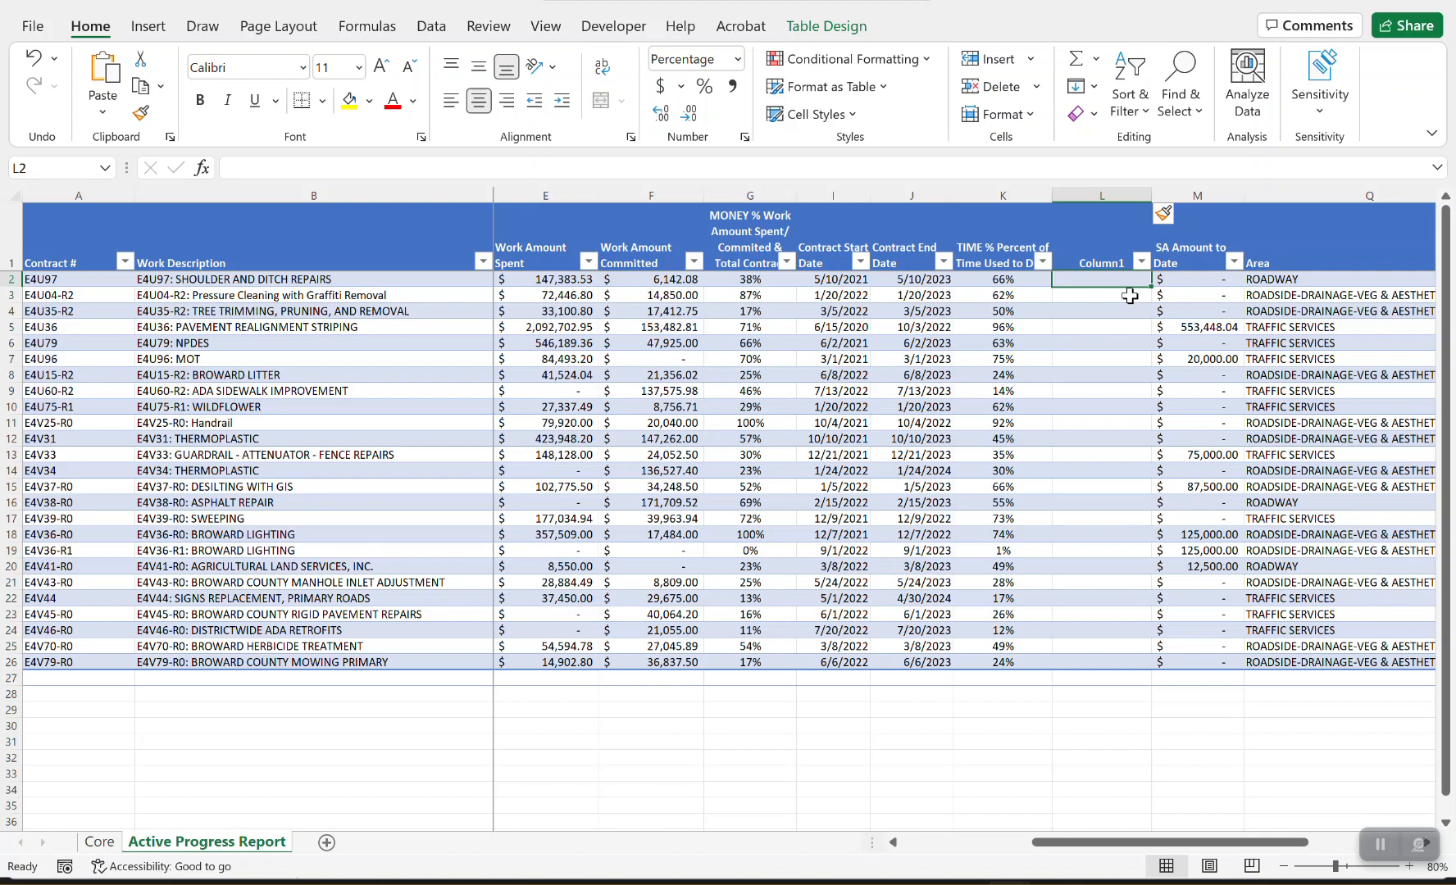
text(=)
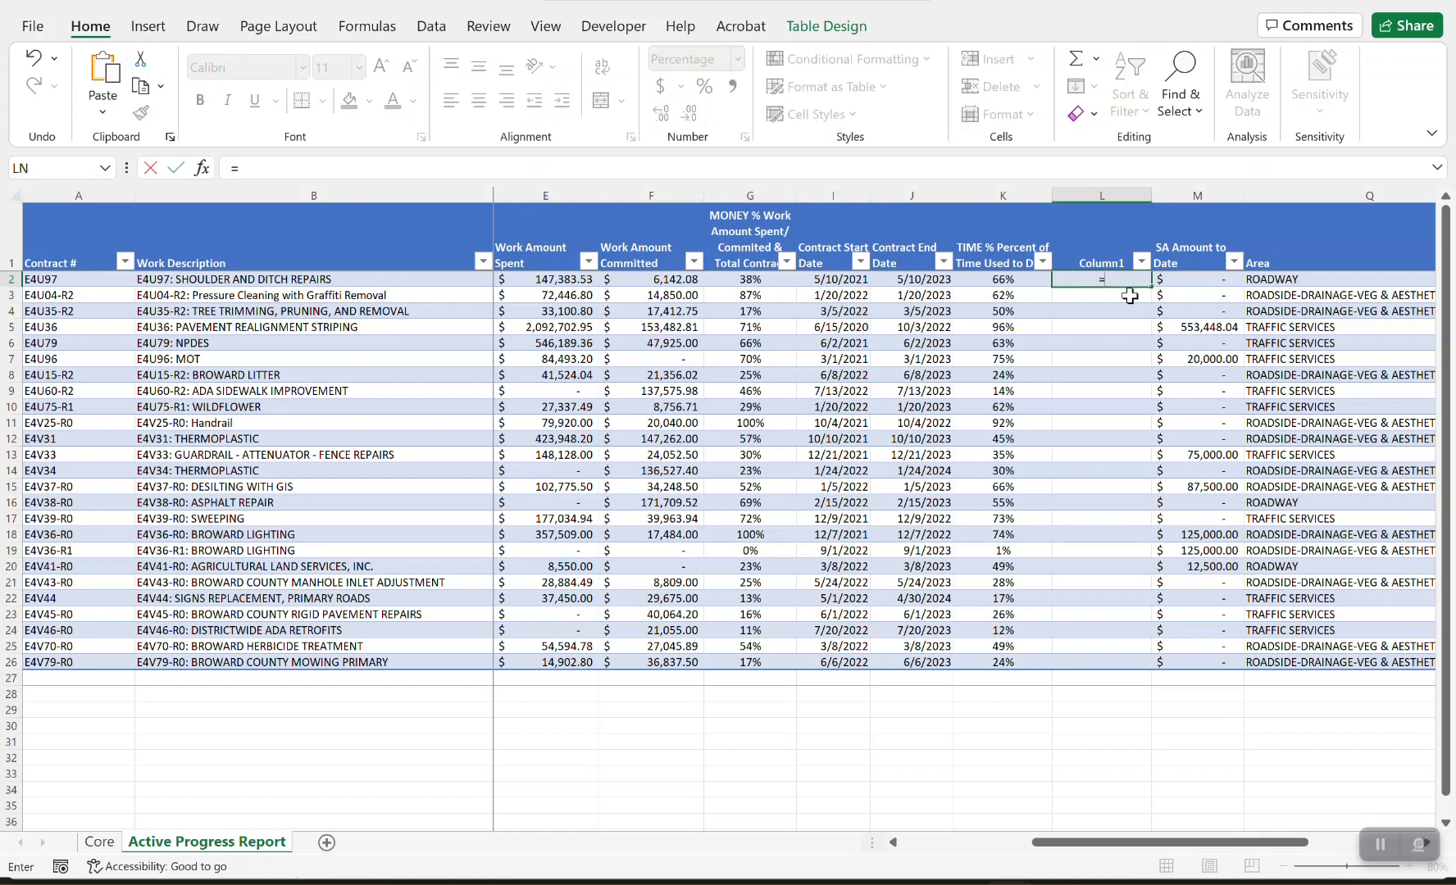
text(abs)
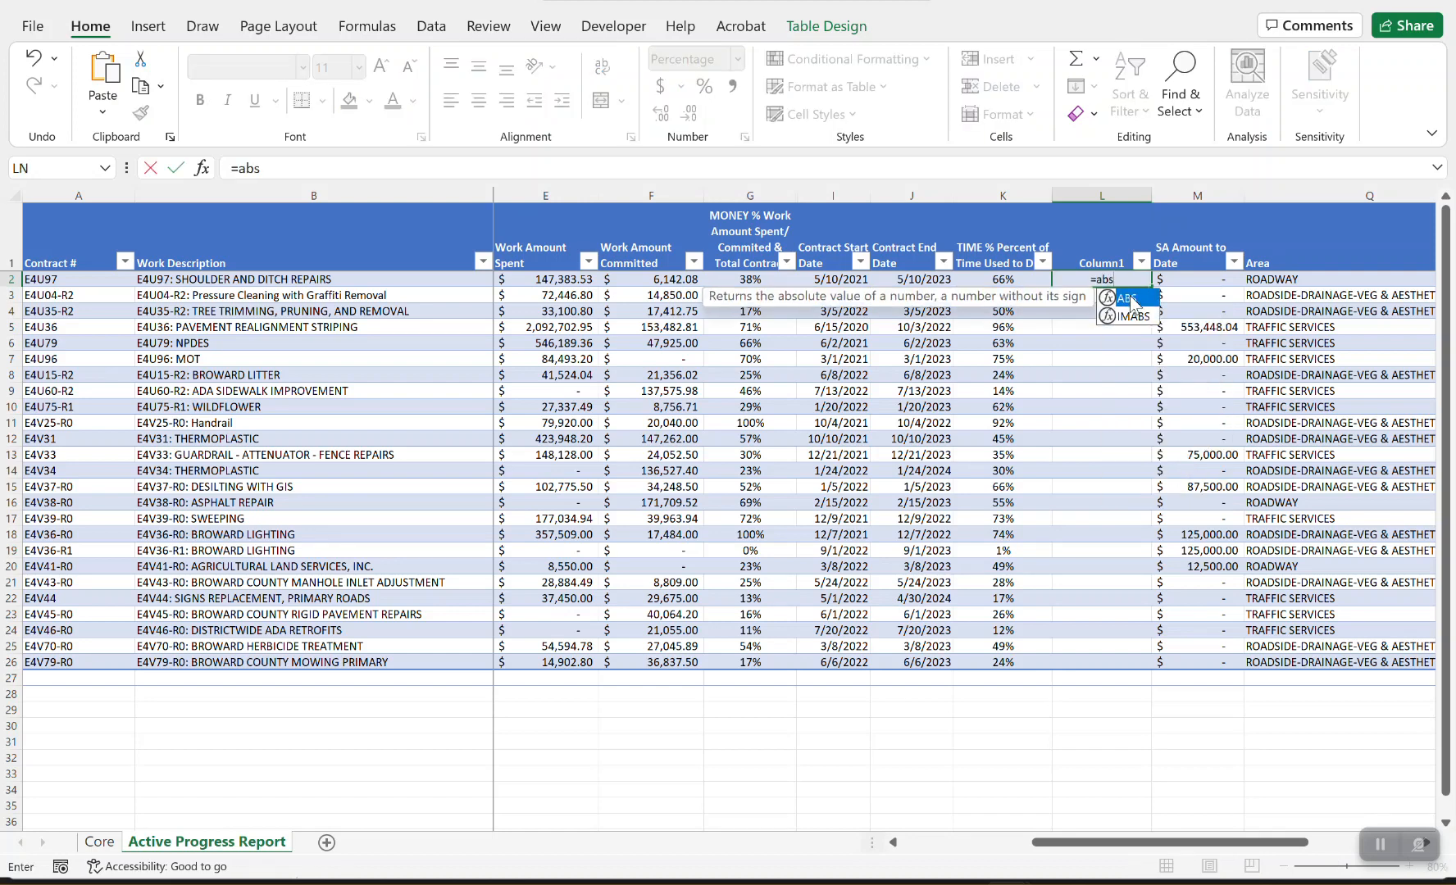
text(()
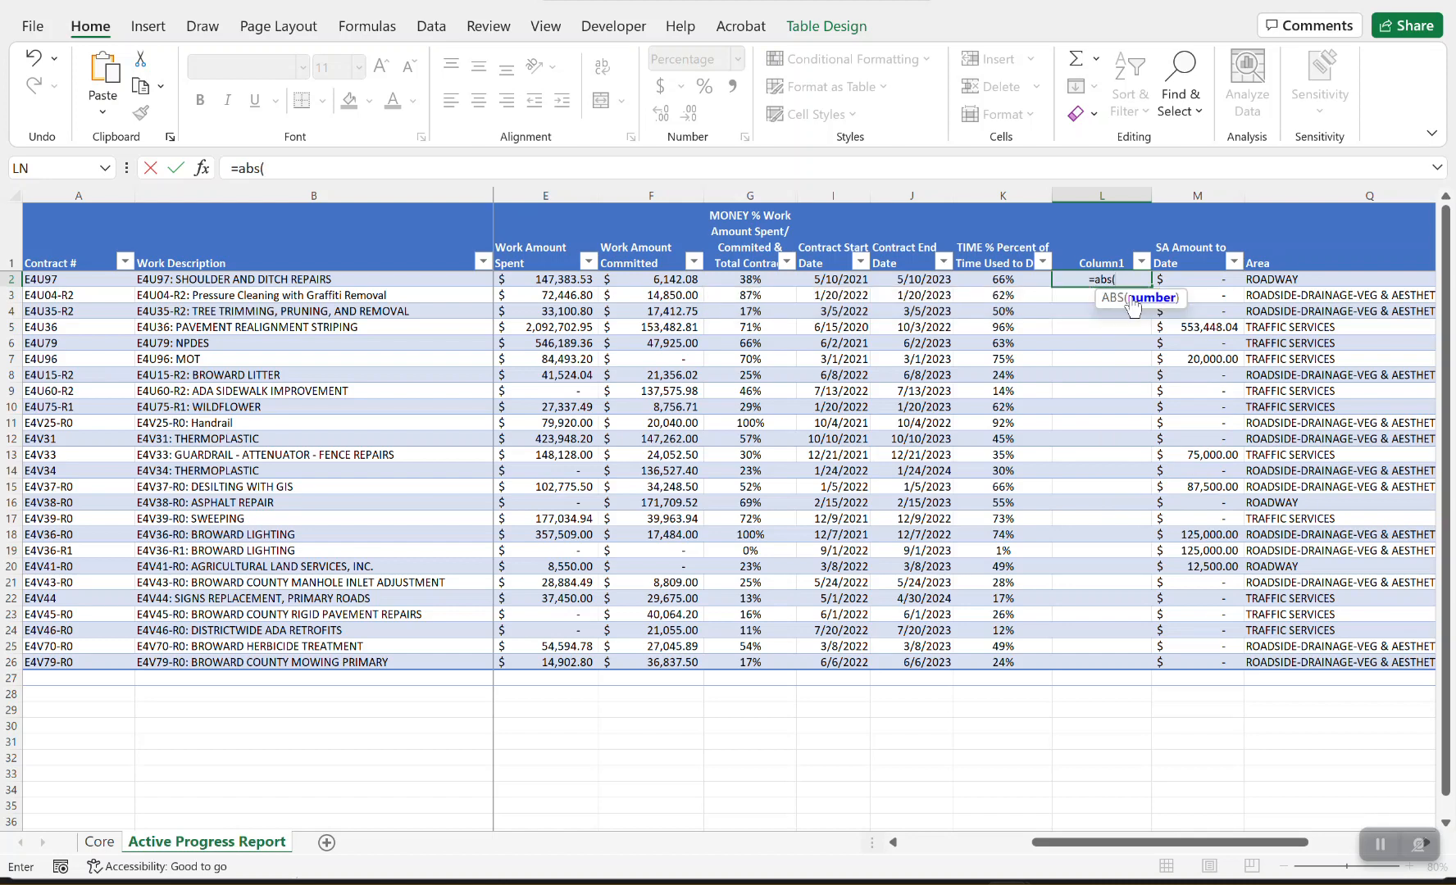
click(766, 281)
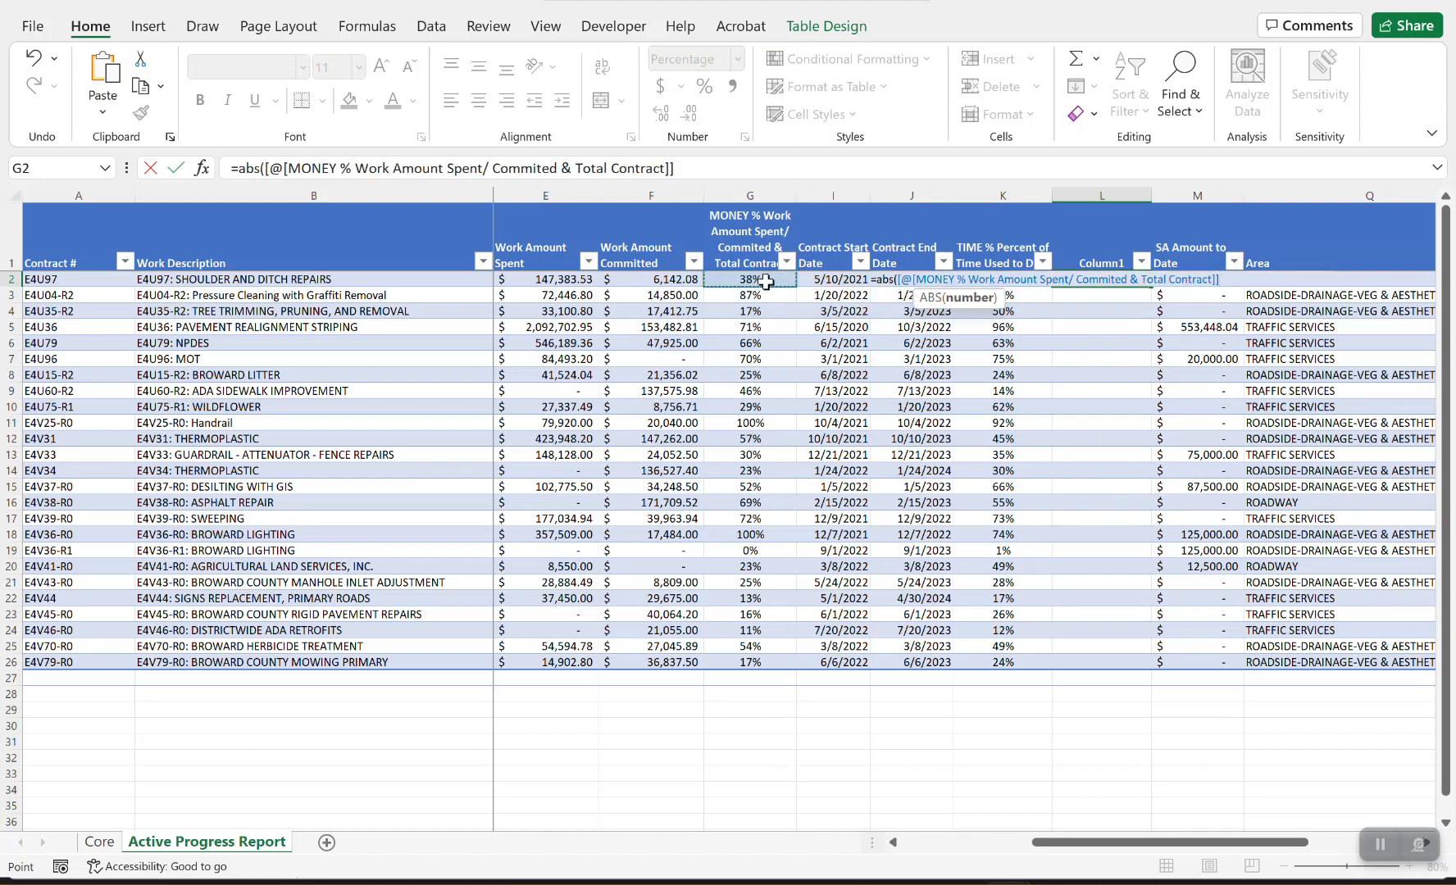
text(-)
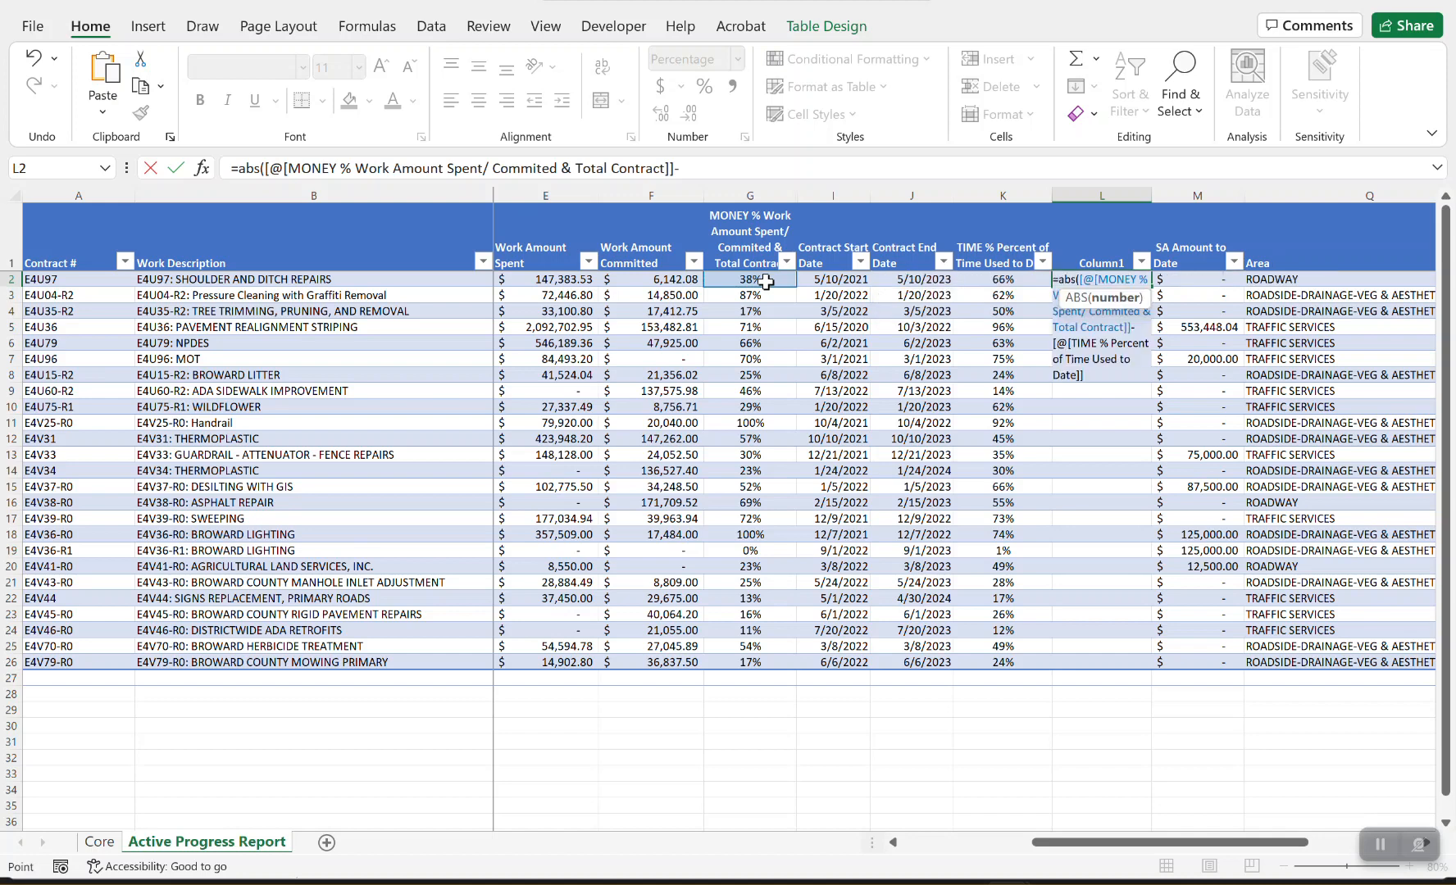
key(Left)
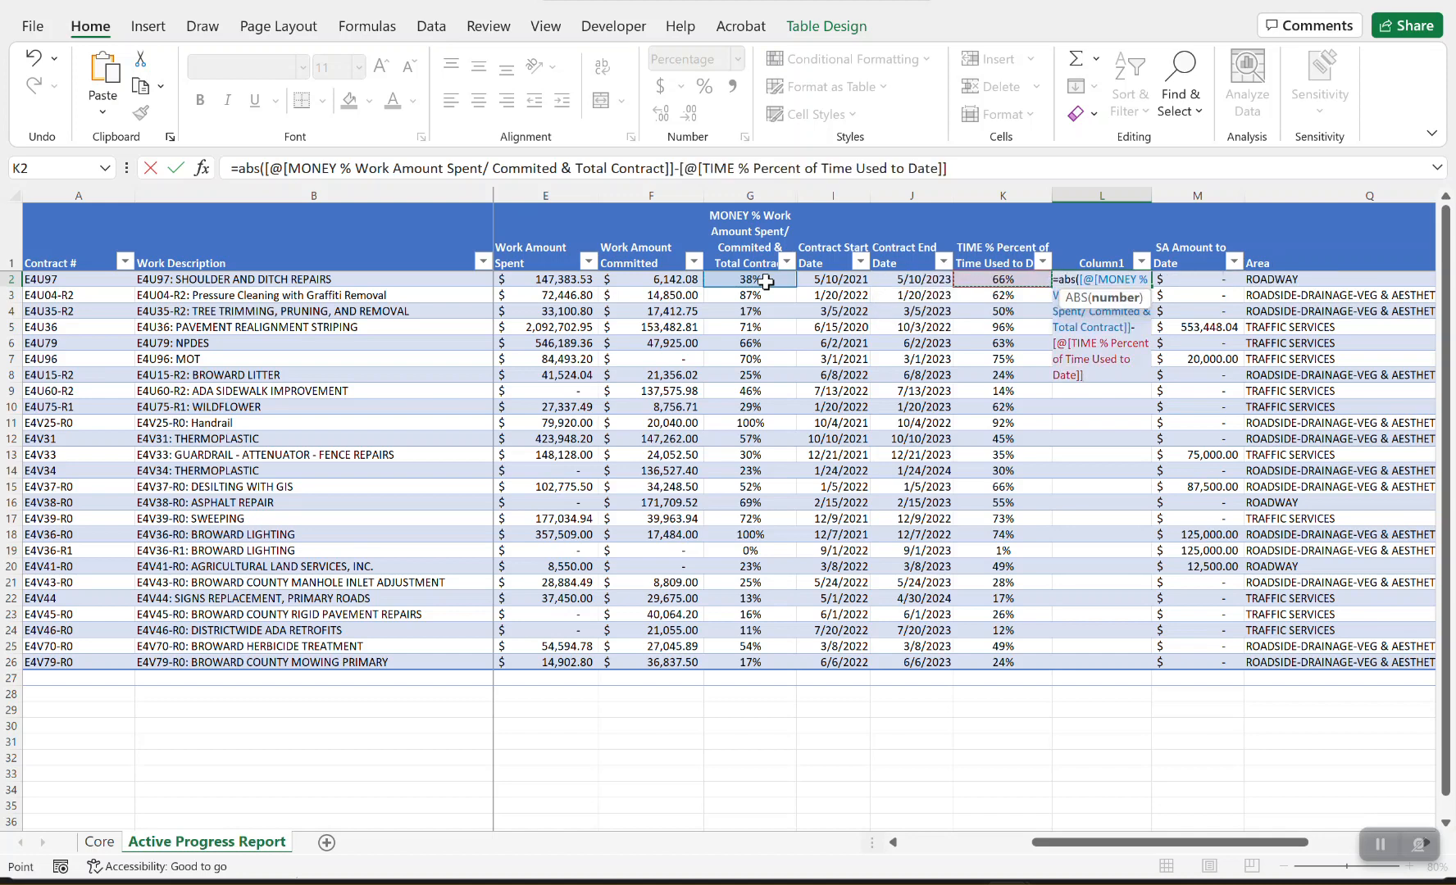
text())
key(Return)
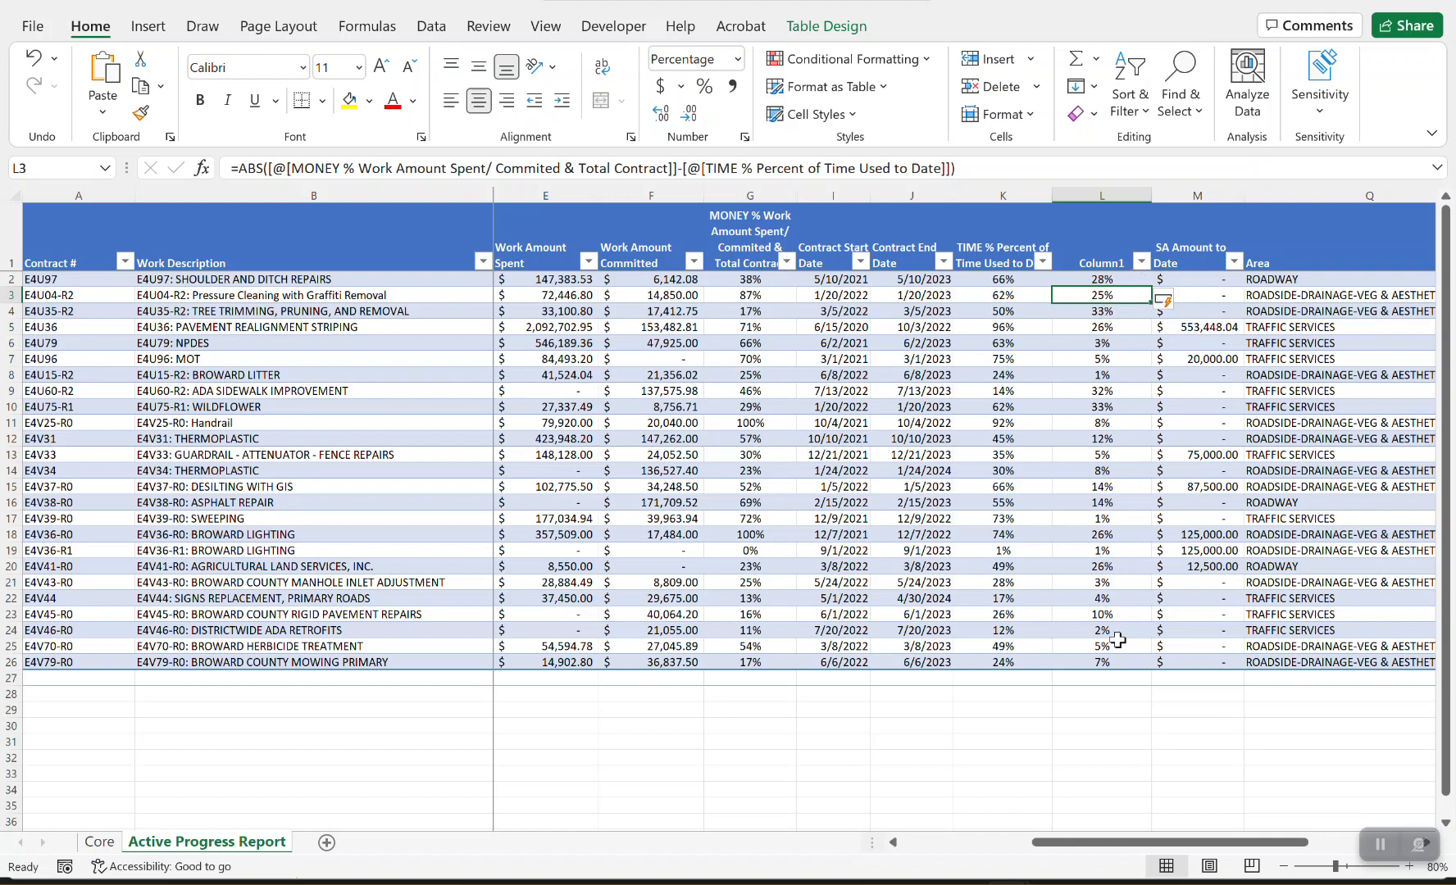
Apply the Red-Yellow-Green color scale to the Column1 differences in L2:L26, so high values are red and low values green.
drag(1101, 280, 1101, 661)
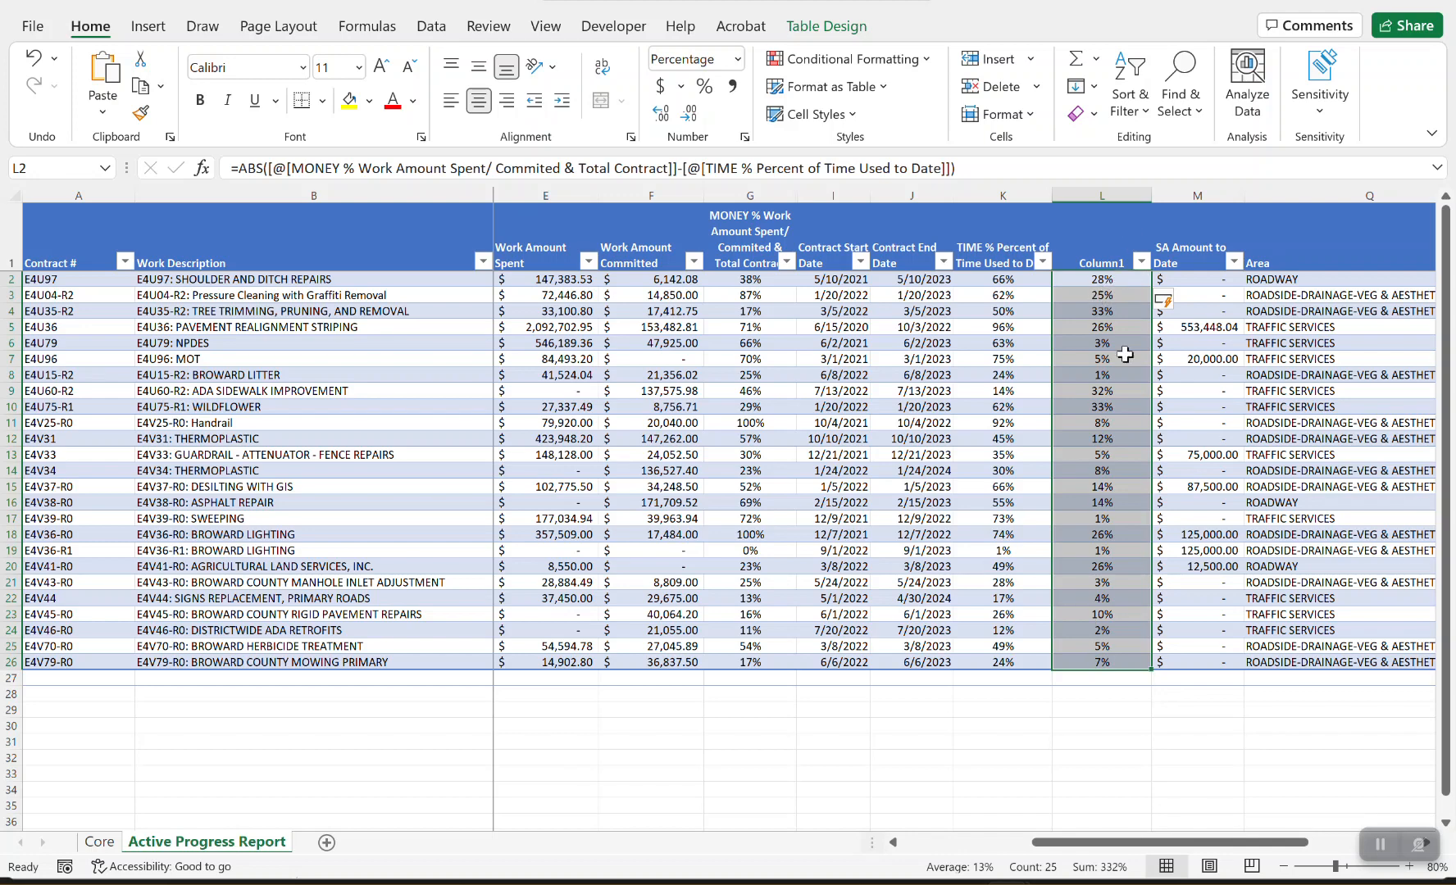
click(920, 62)
mouse_move(890, 258)
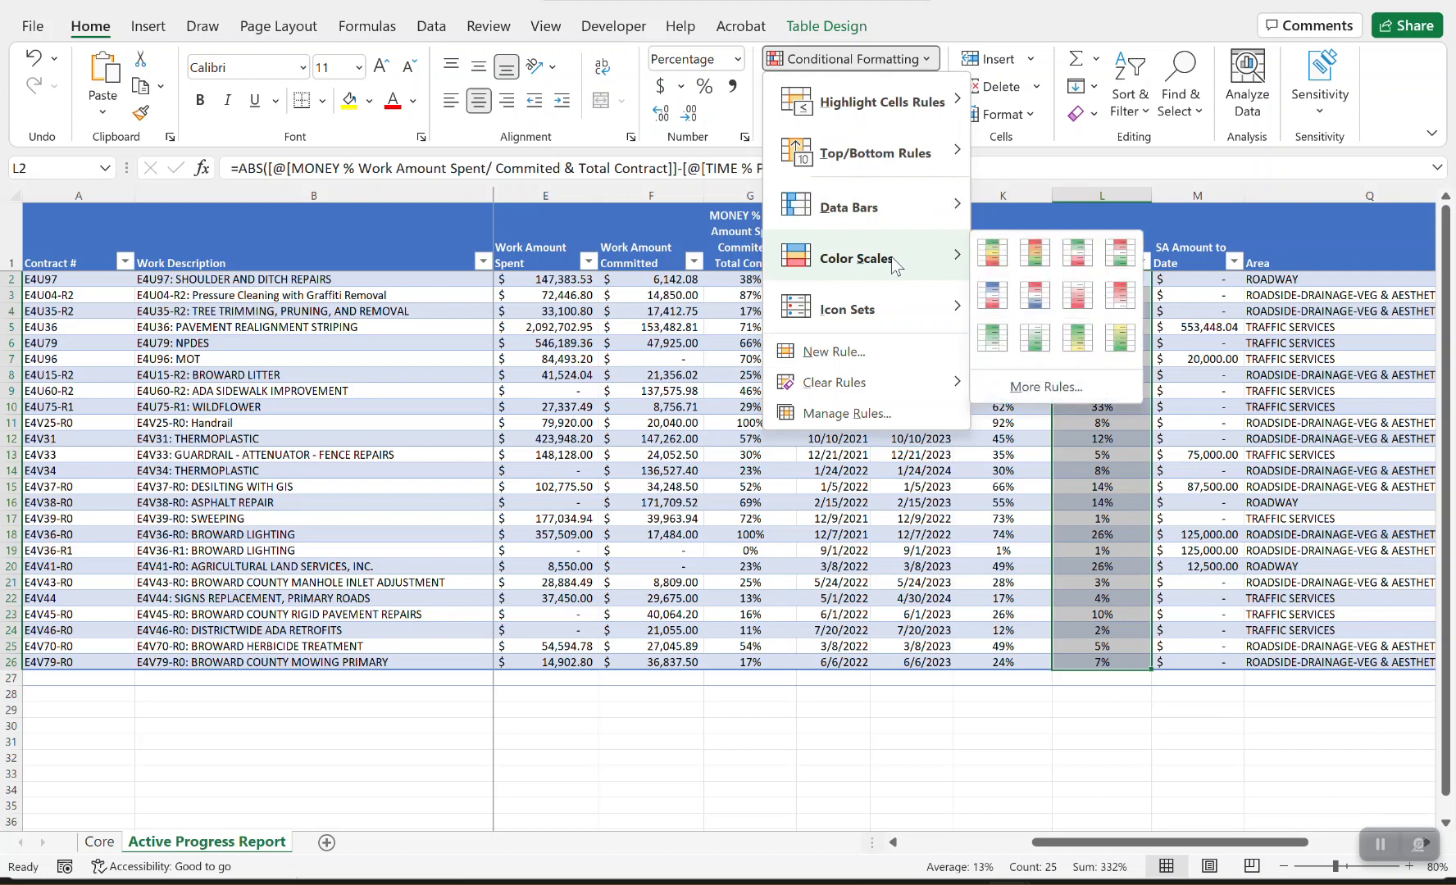
click(1035, 259)
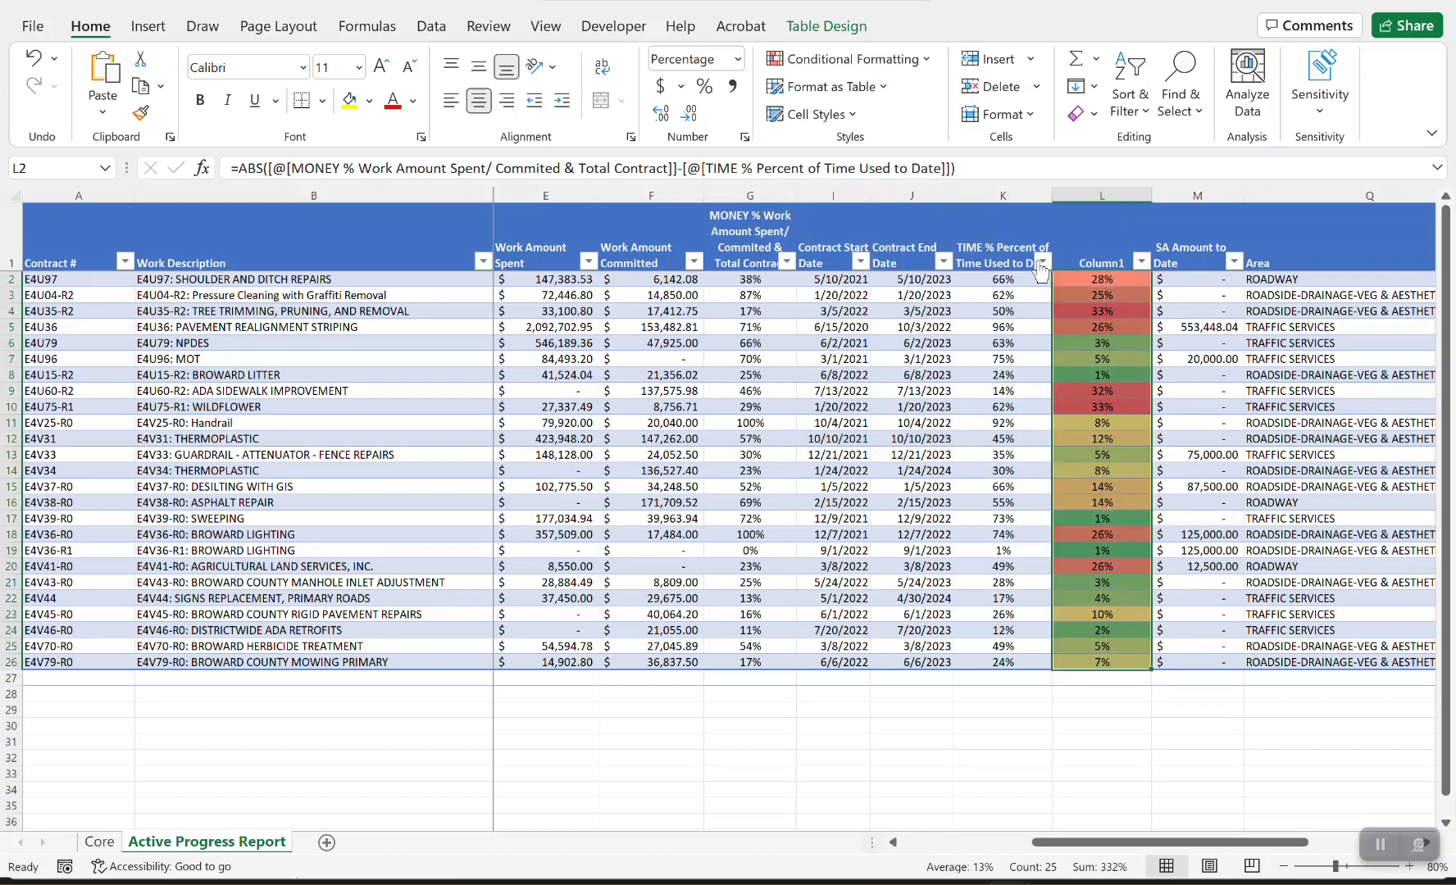
click(1099, 328)
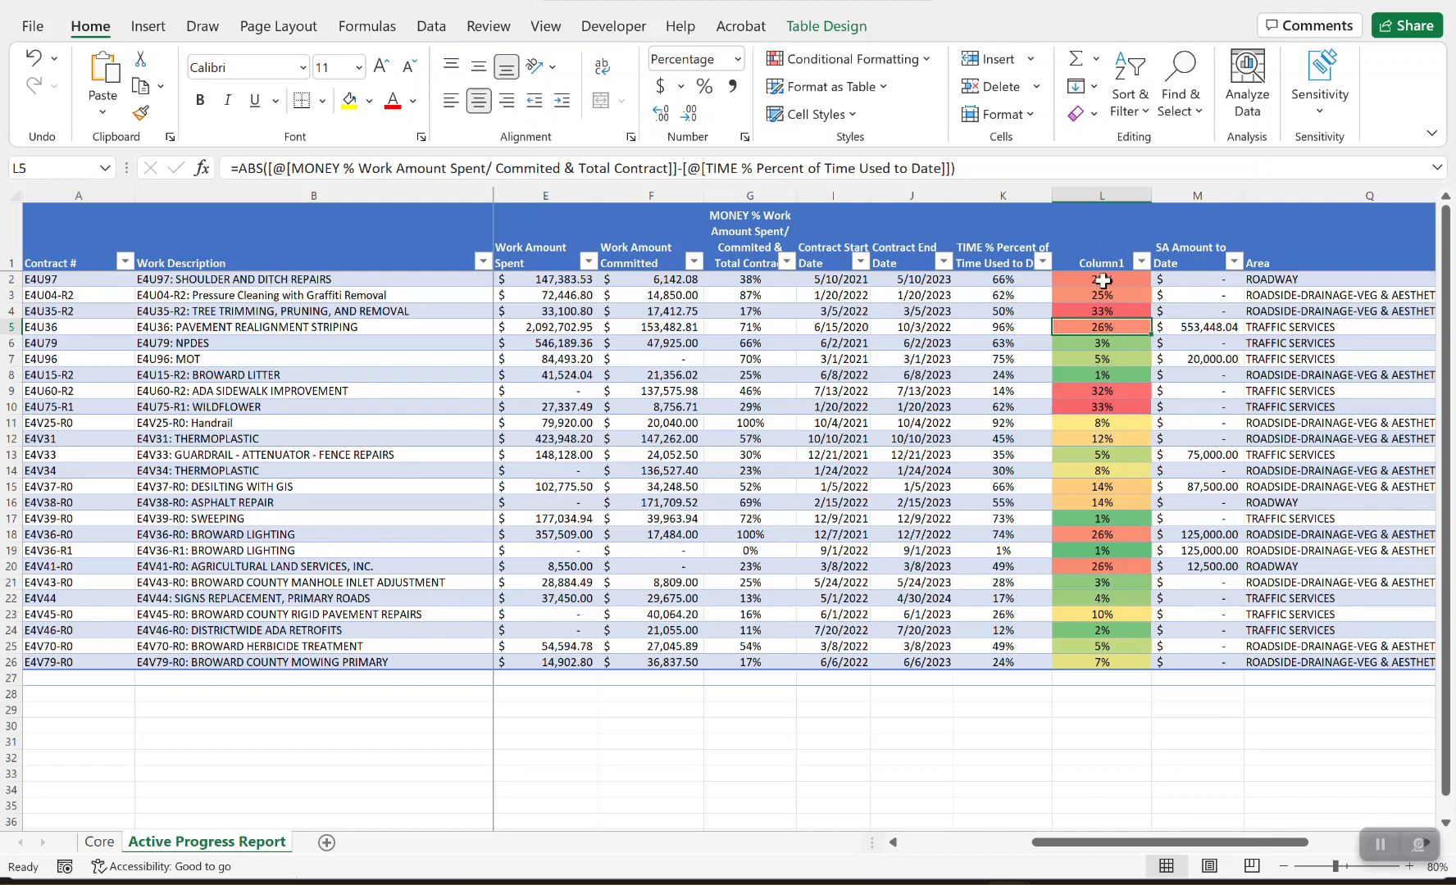
Hide column L, which holds the Column1 differences.
click(1110, 196)
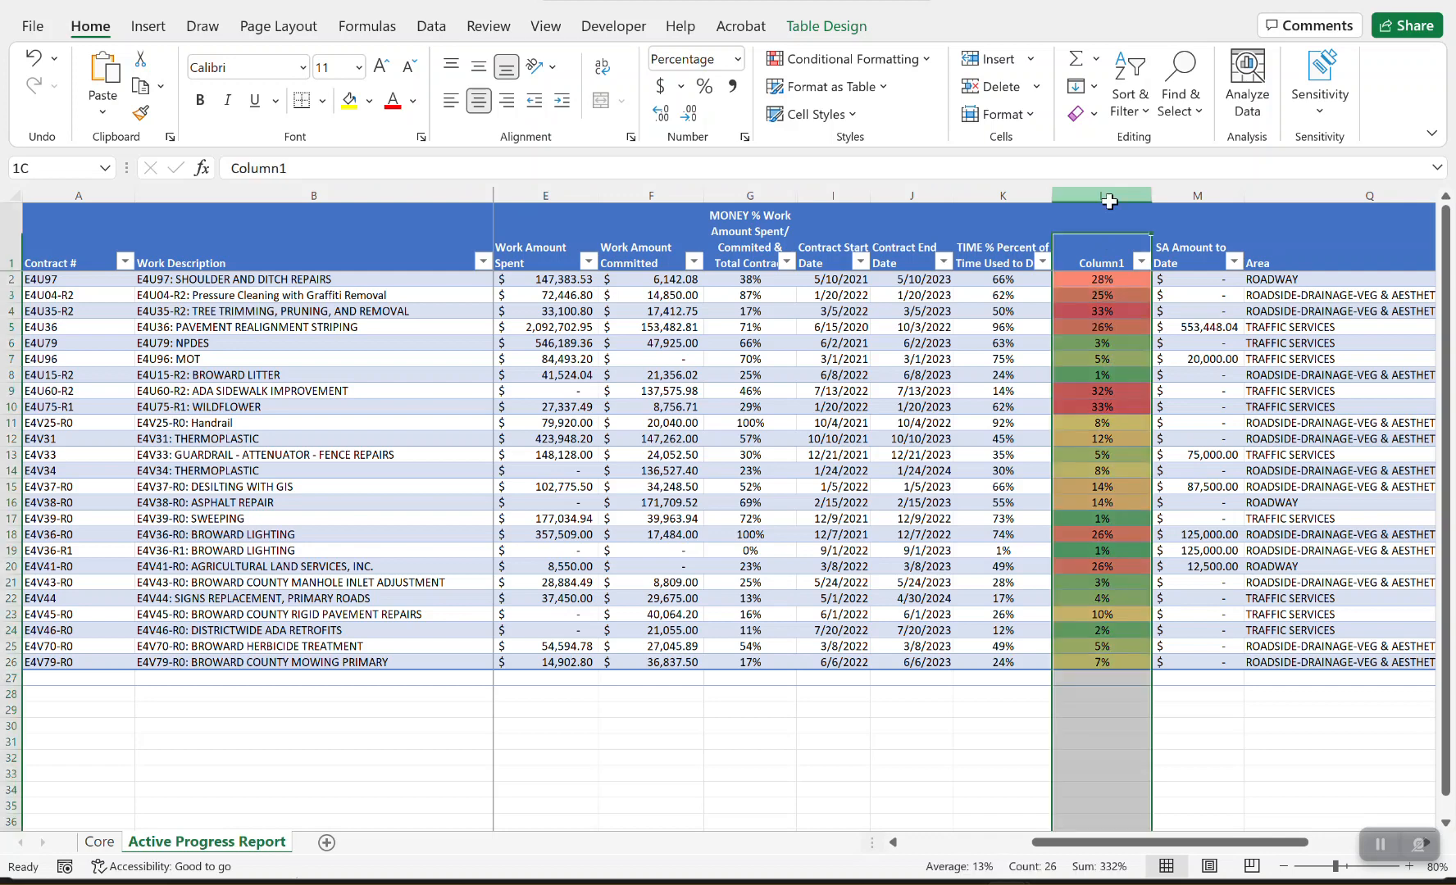
right_click(1109, 303)
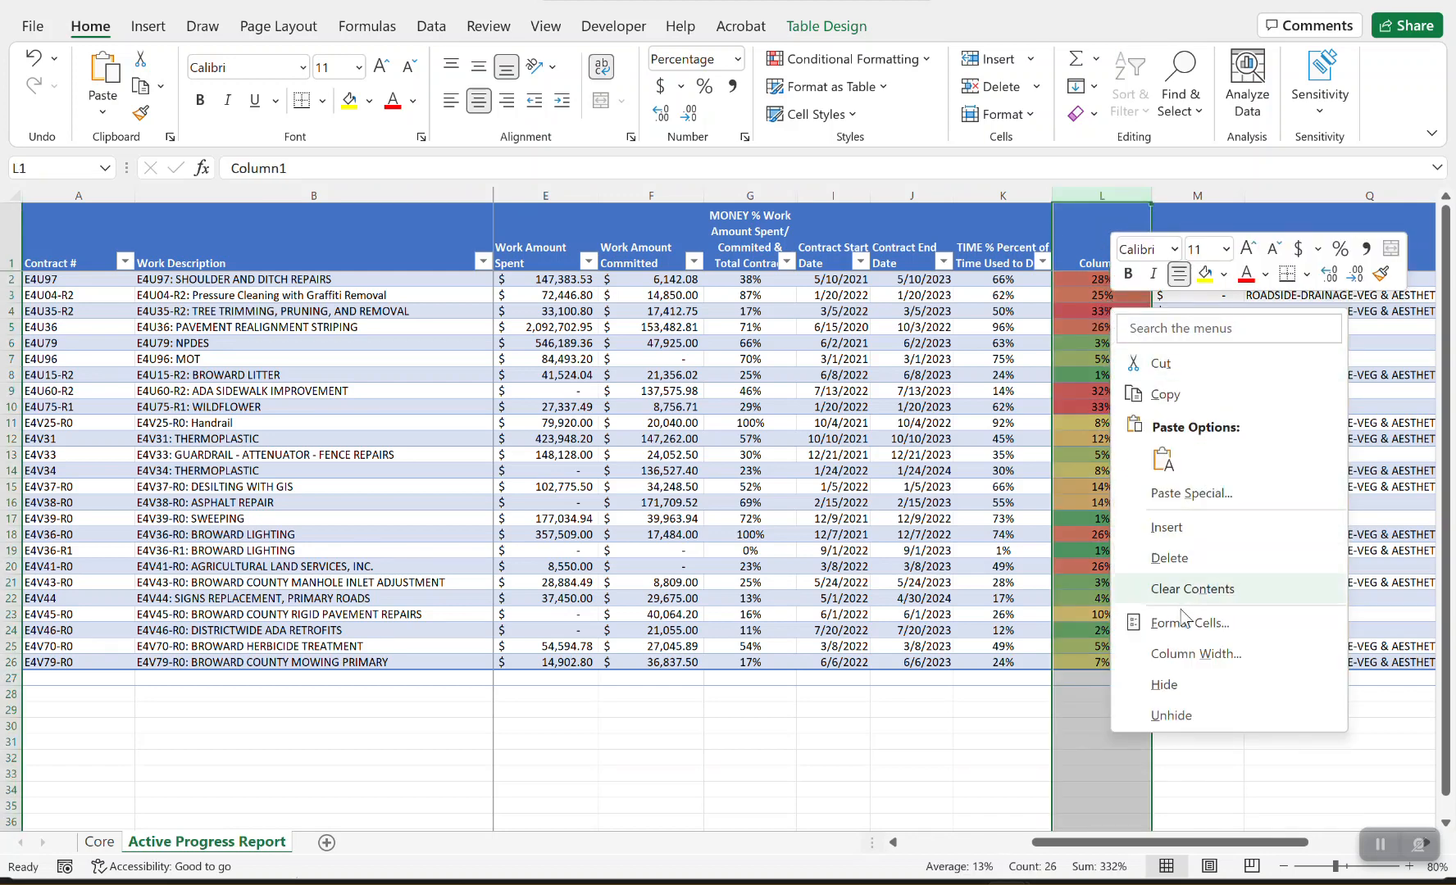
click(1188, 685)
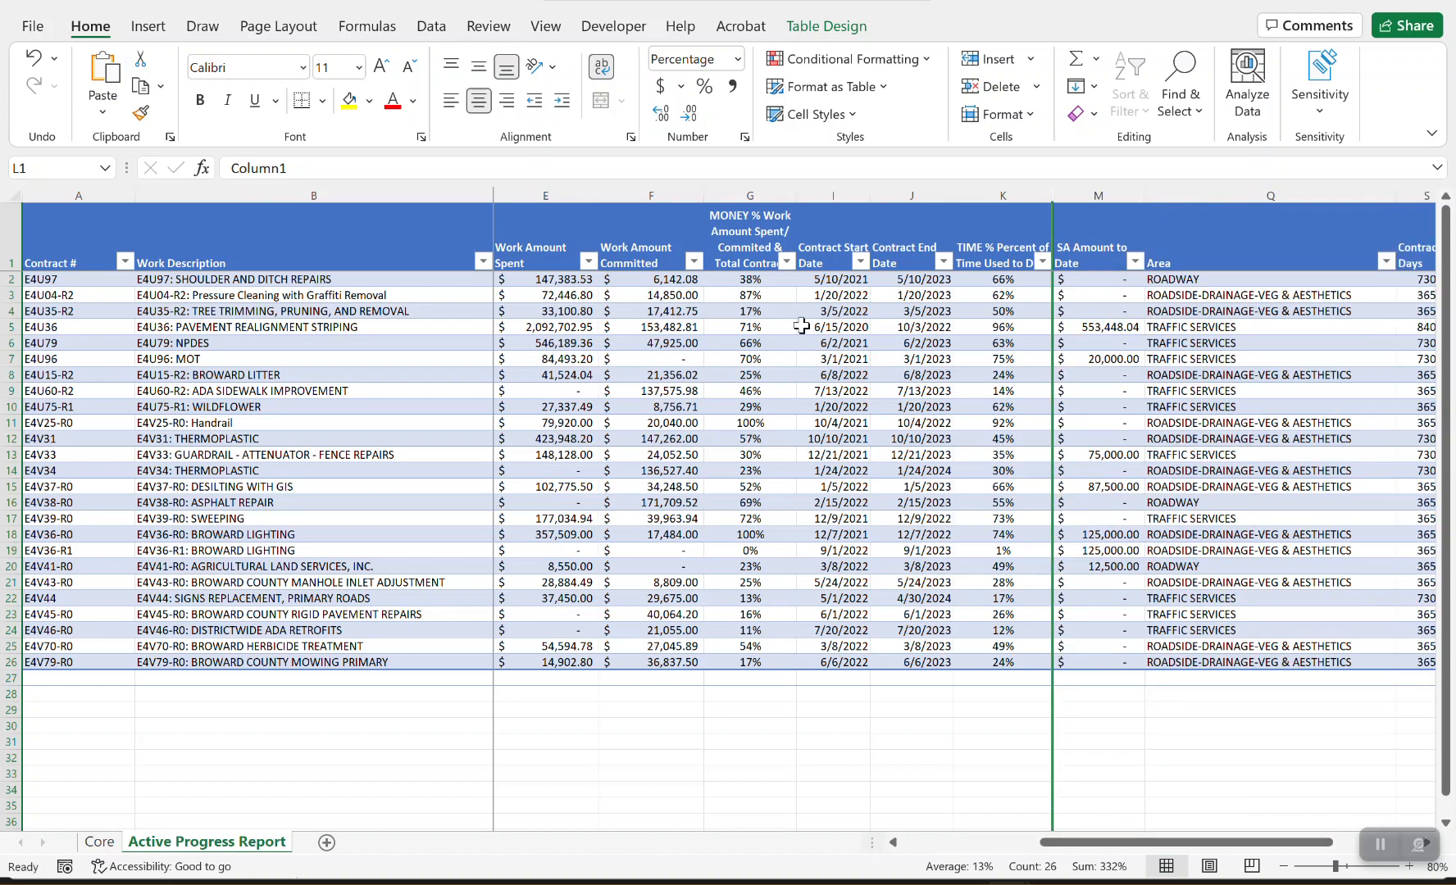
Create a formula-based conditional formatting rule for the MONEY % cells G2:G26 using =abs($g2-$k2)<0.1.
click(745, 281)
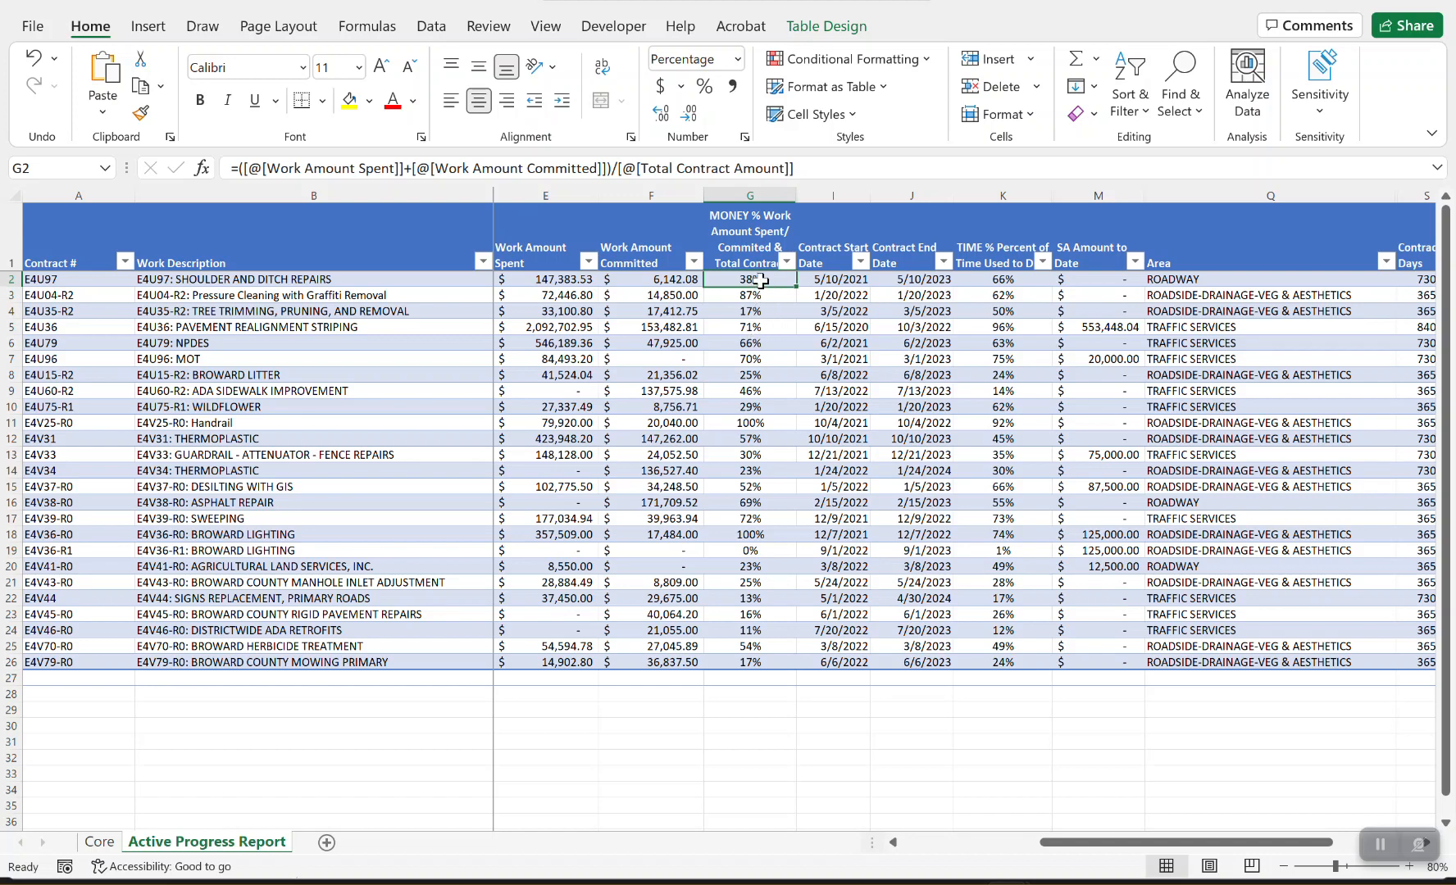
drag(761, 281, 745, 661)
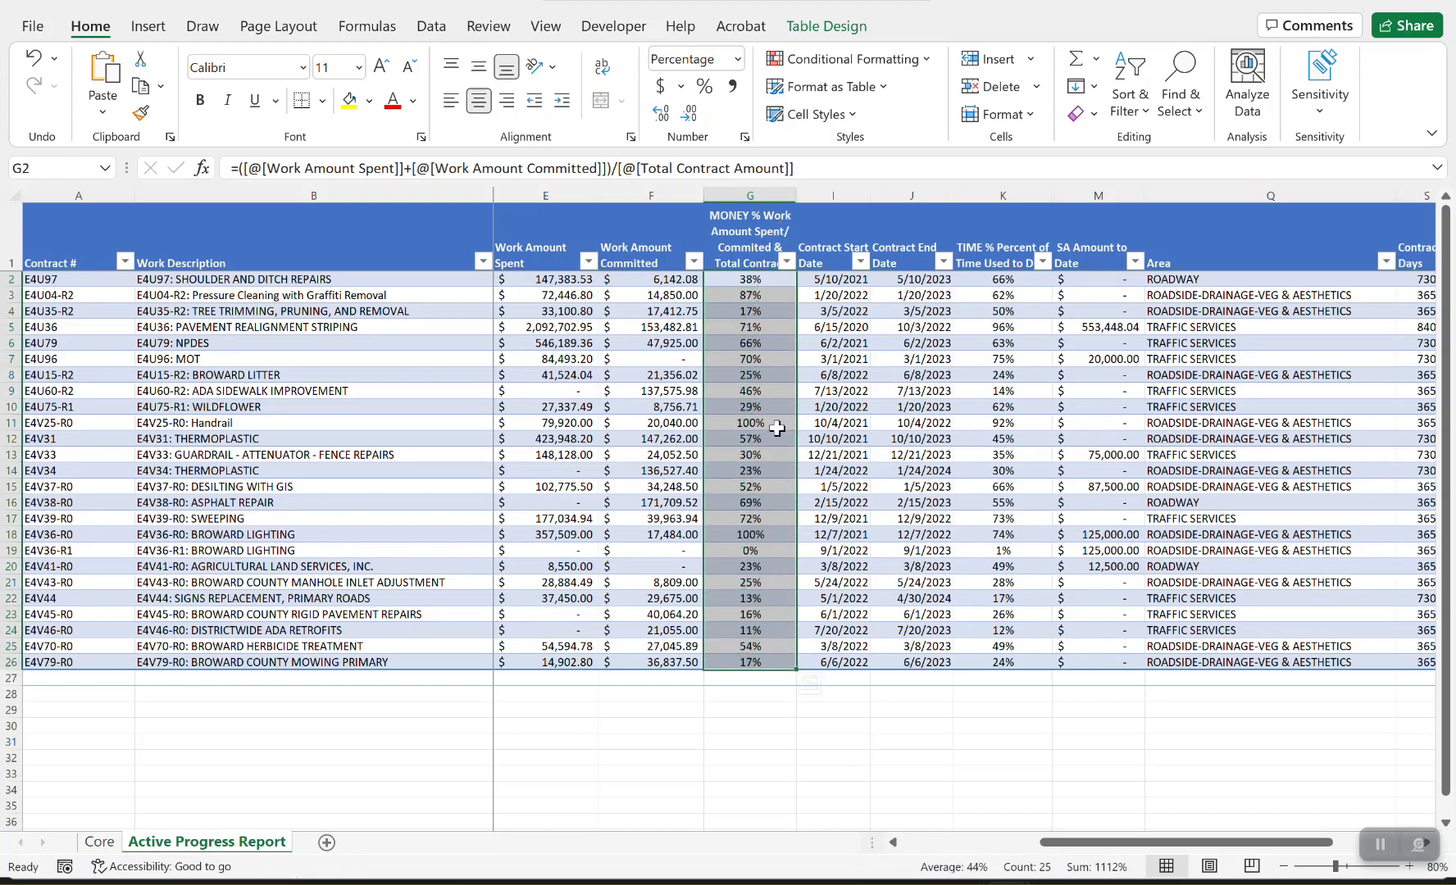
click(891, 60)
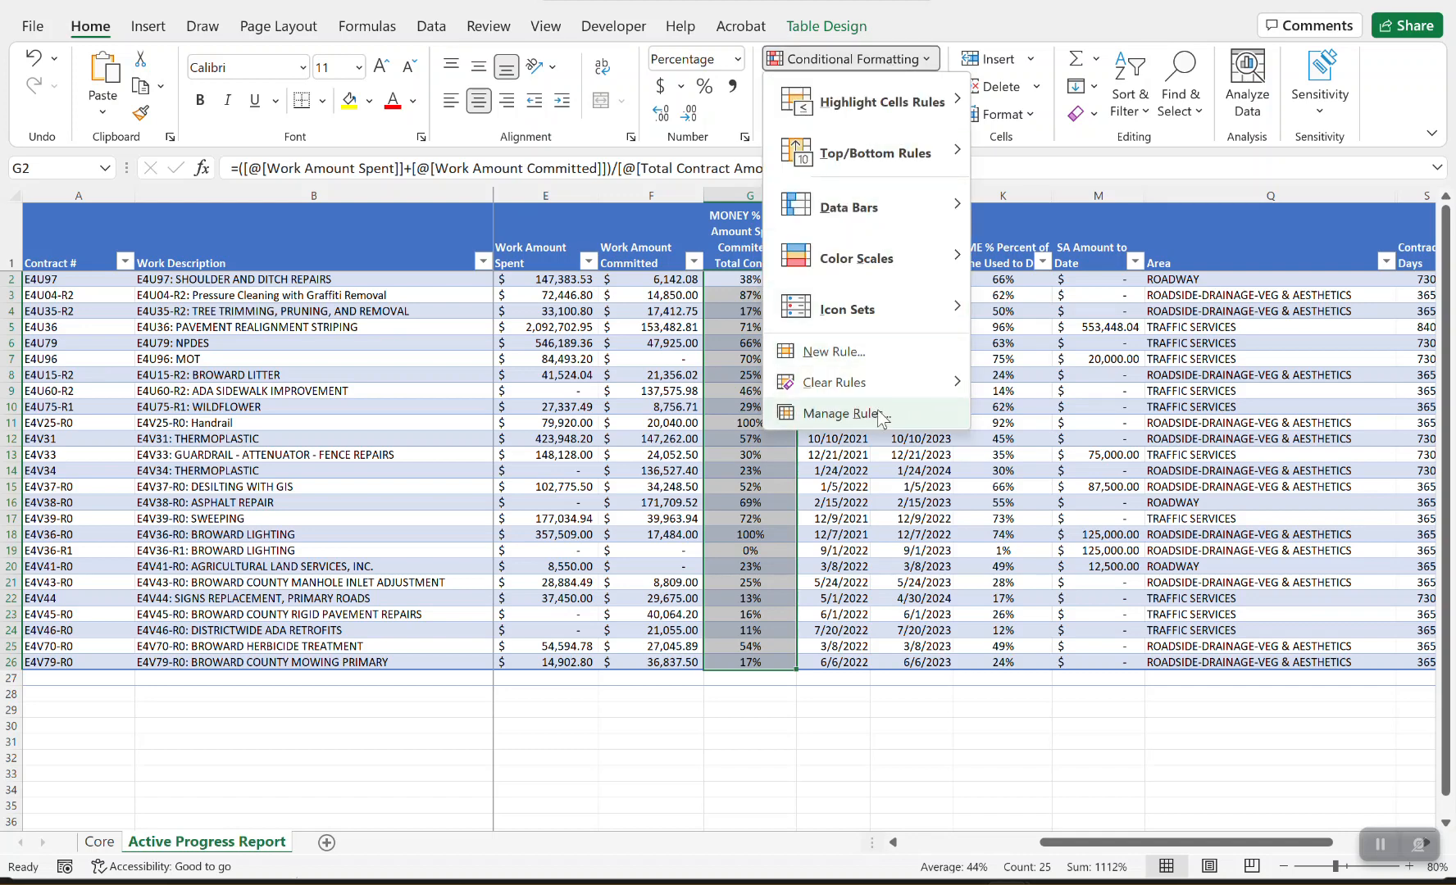
click(859, 349)
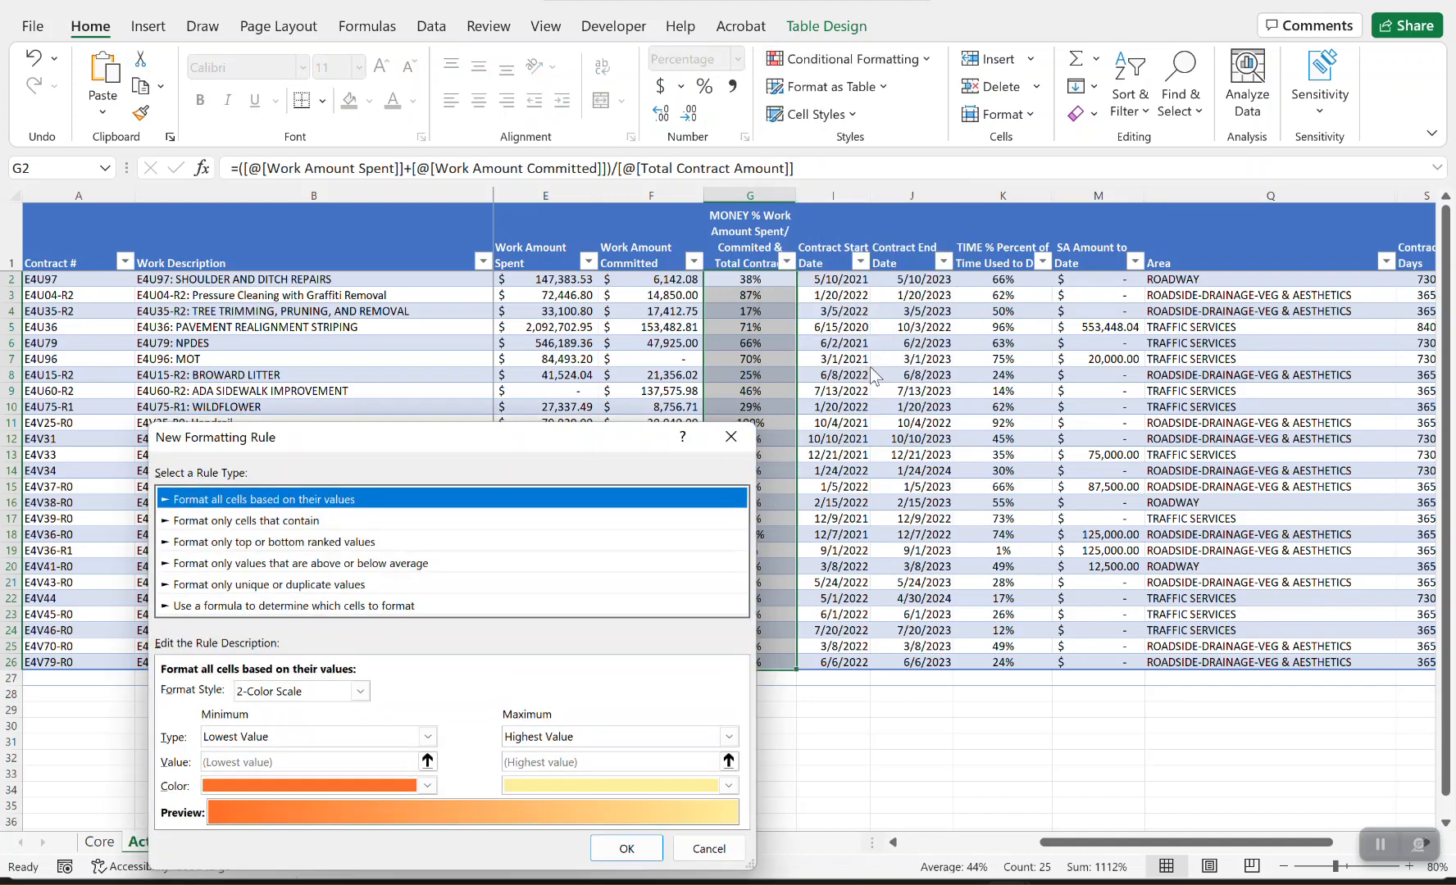
drag(491, 449, 401, 278)
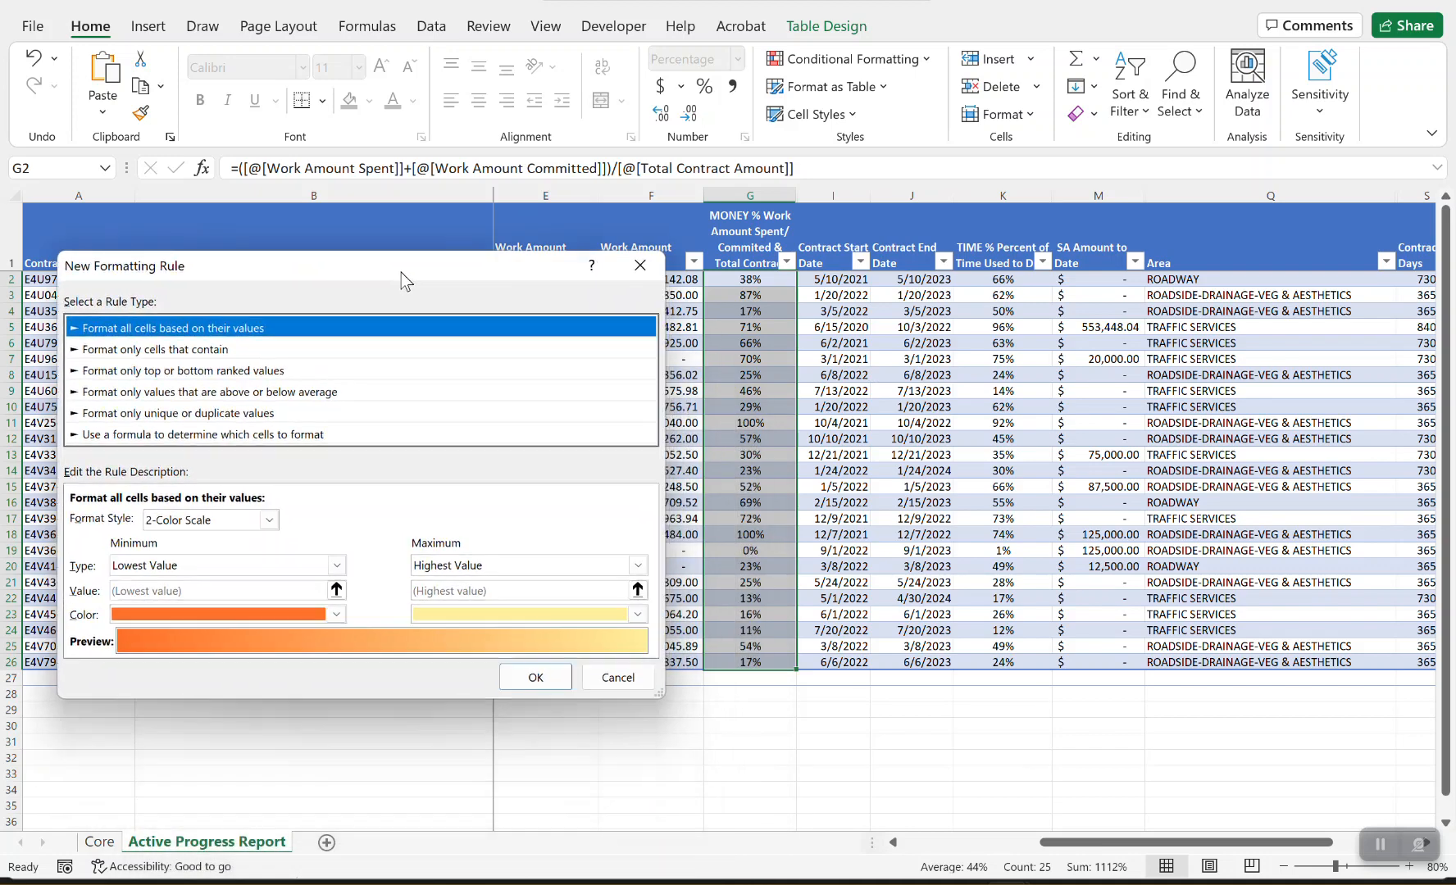
click(138, 436)
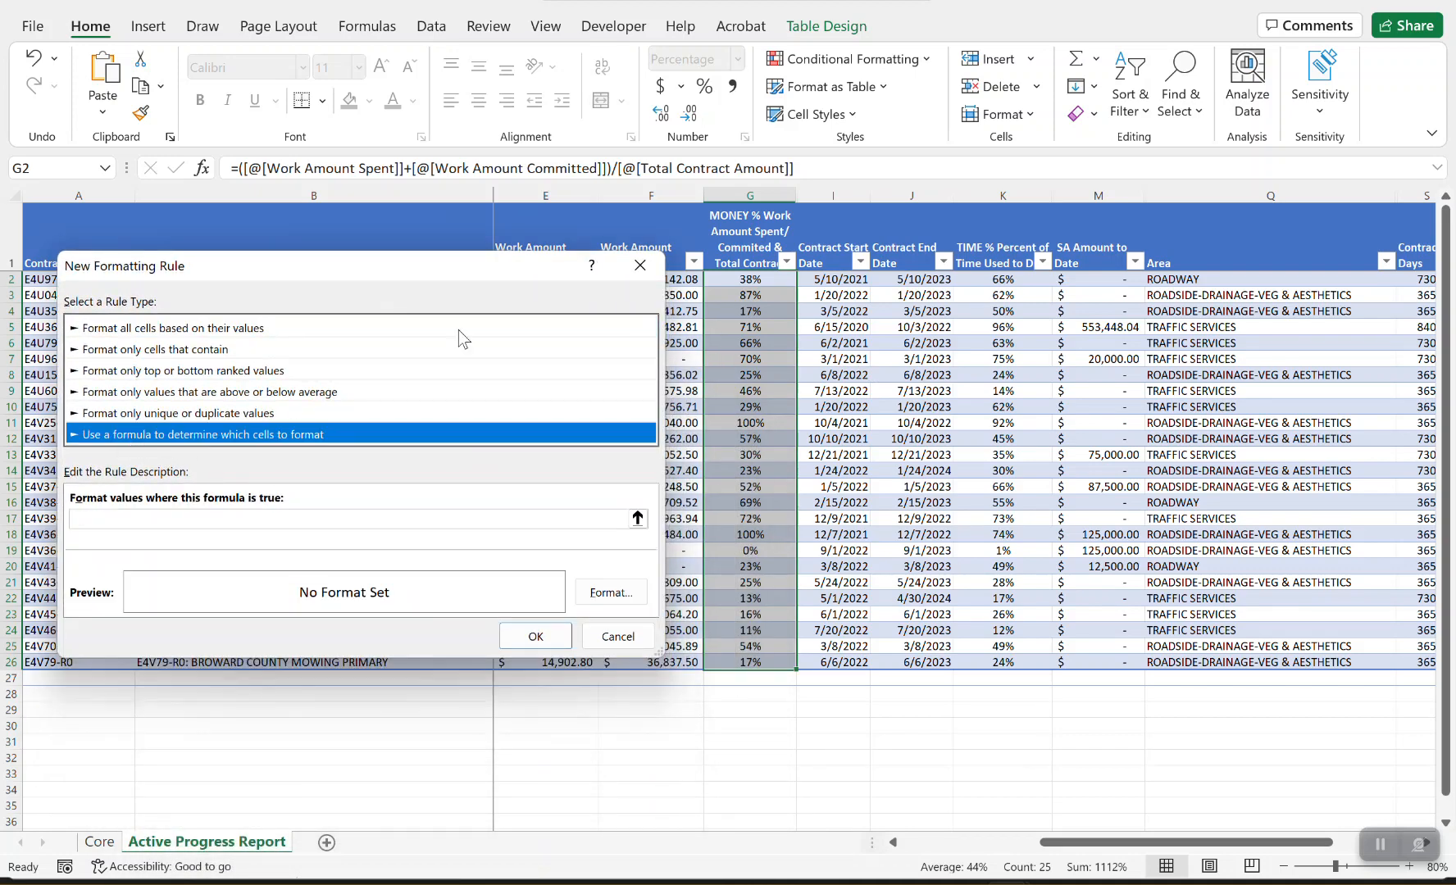
drag(427, 272, 410, 156)
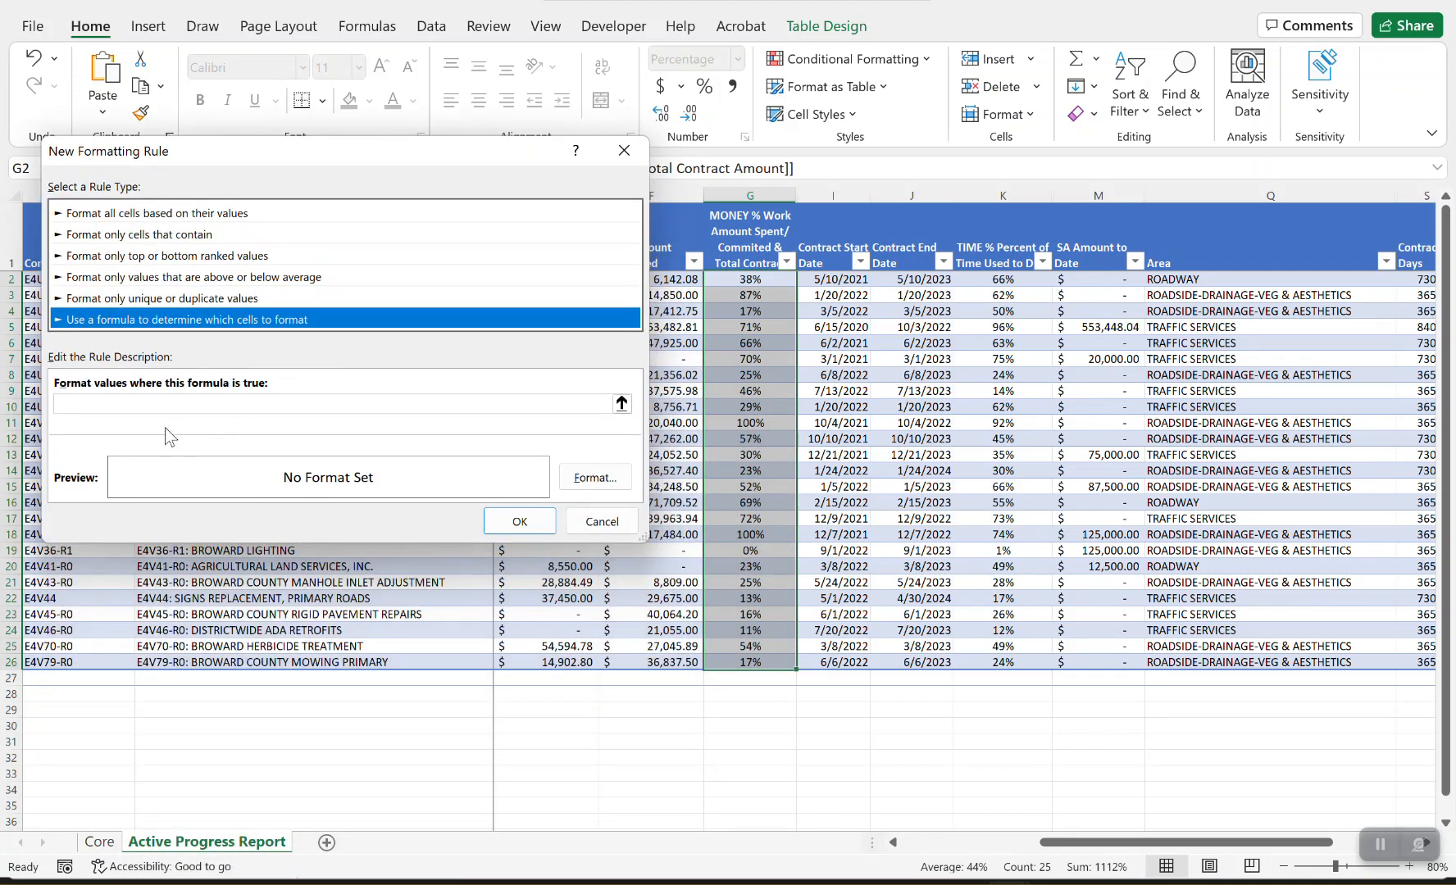
click(153, 404)
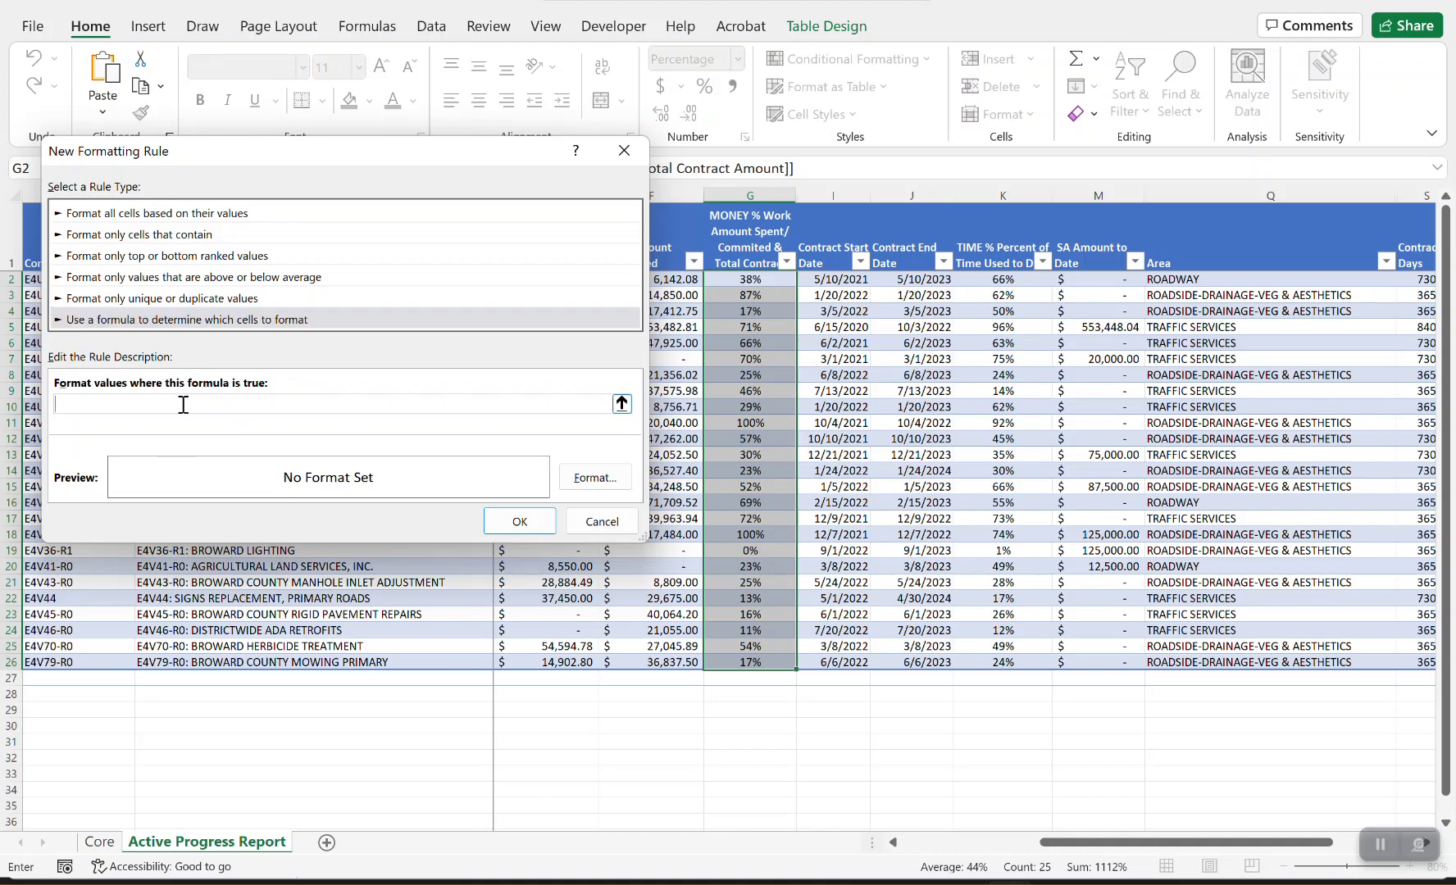
text(=abs($g2-$k2)<0.1)
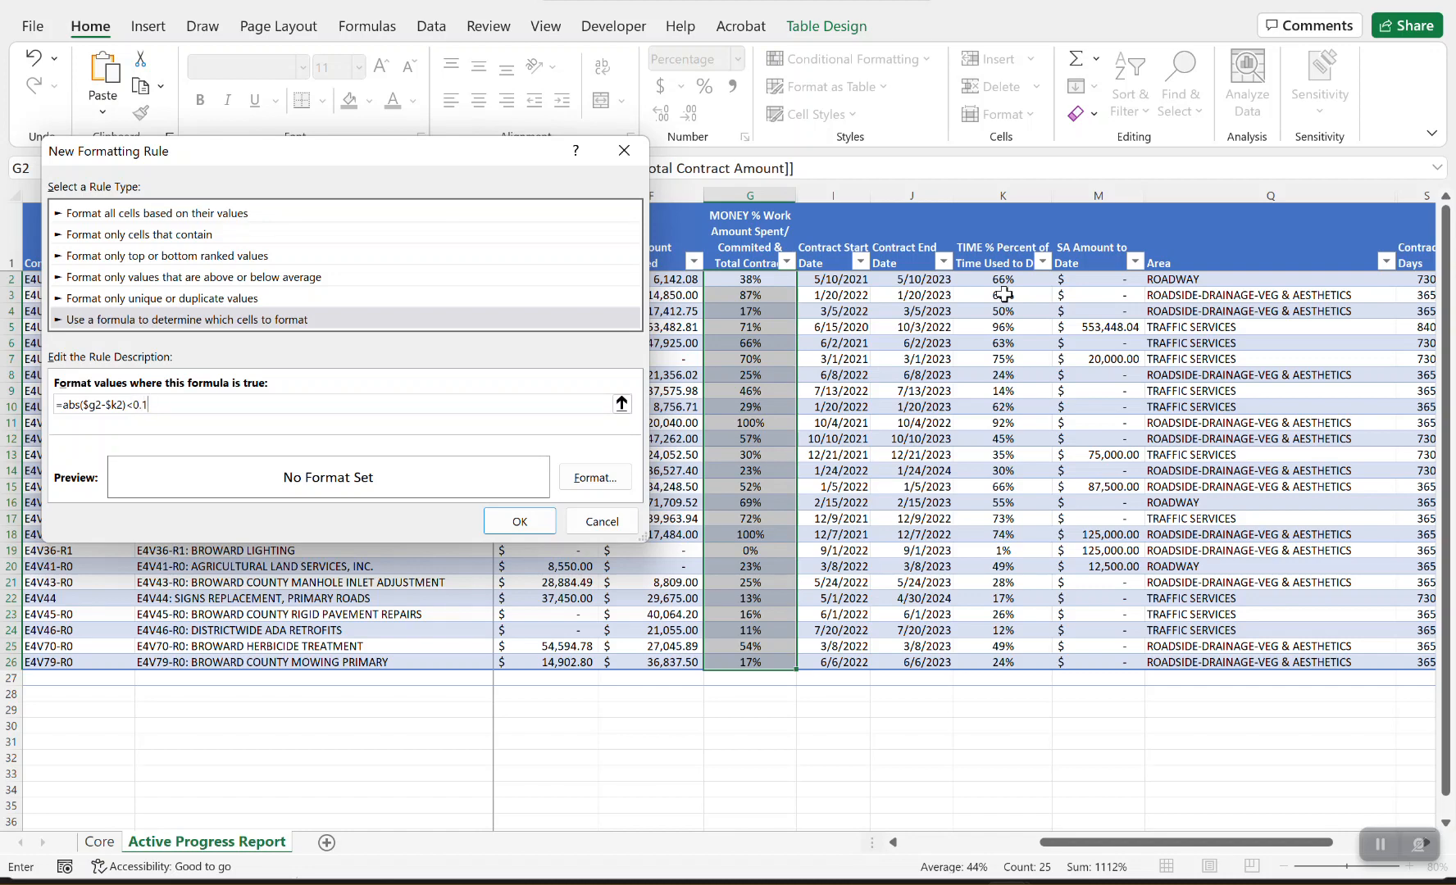
Give the rule a light green background fill and apply it to the MONEY % cells.
click(609, 477)
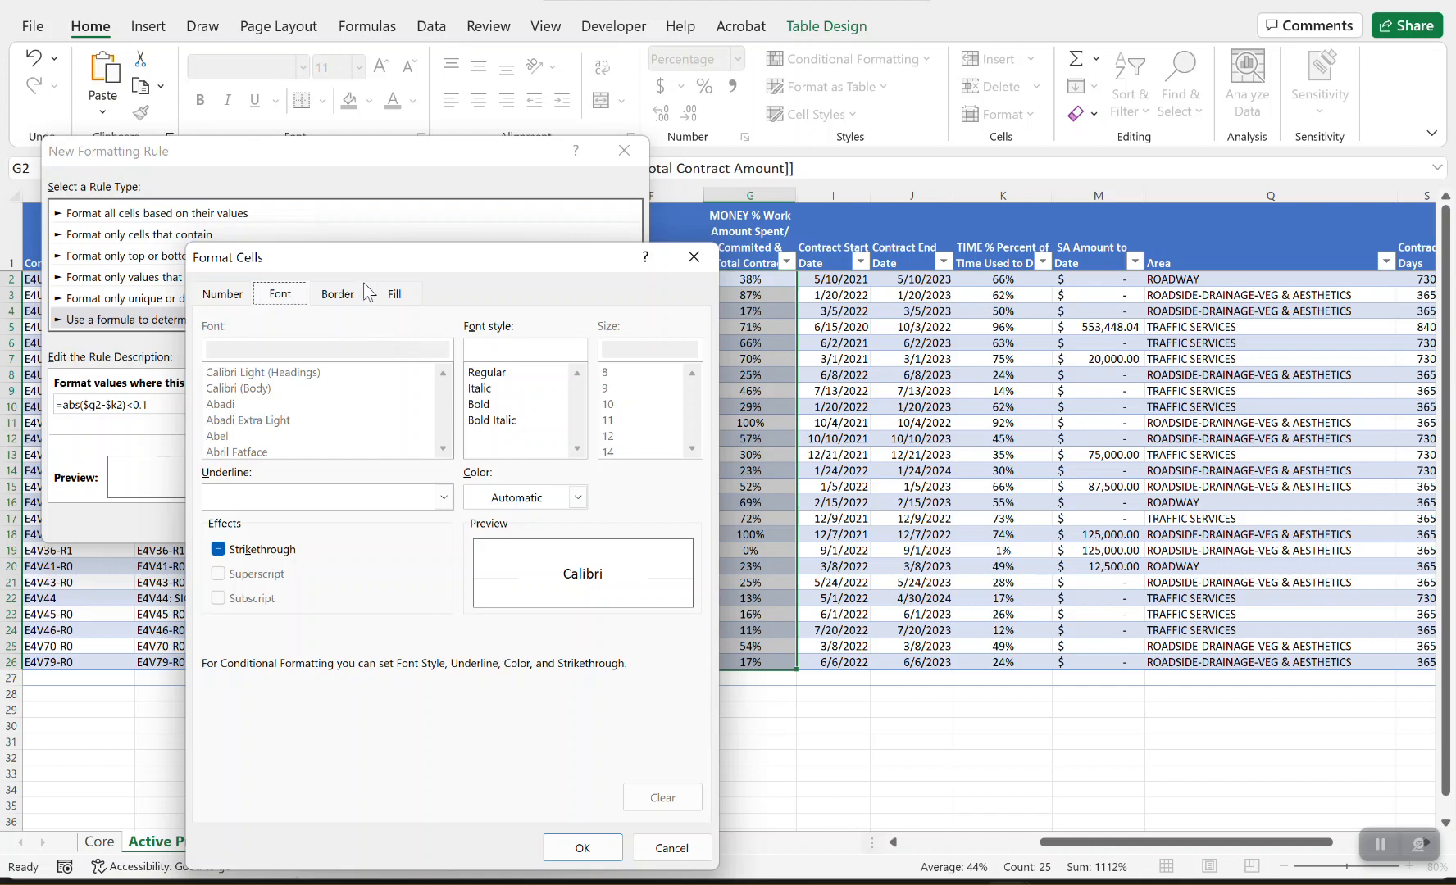
click(397, 295)
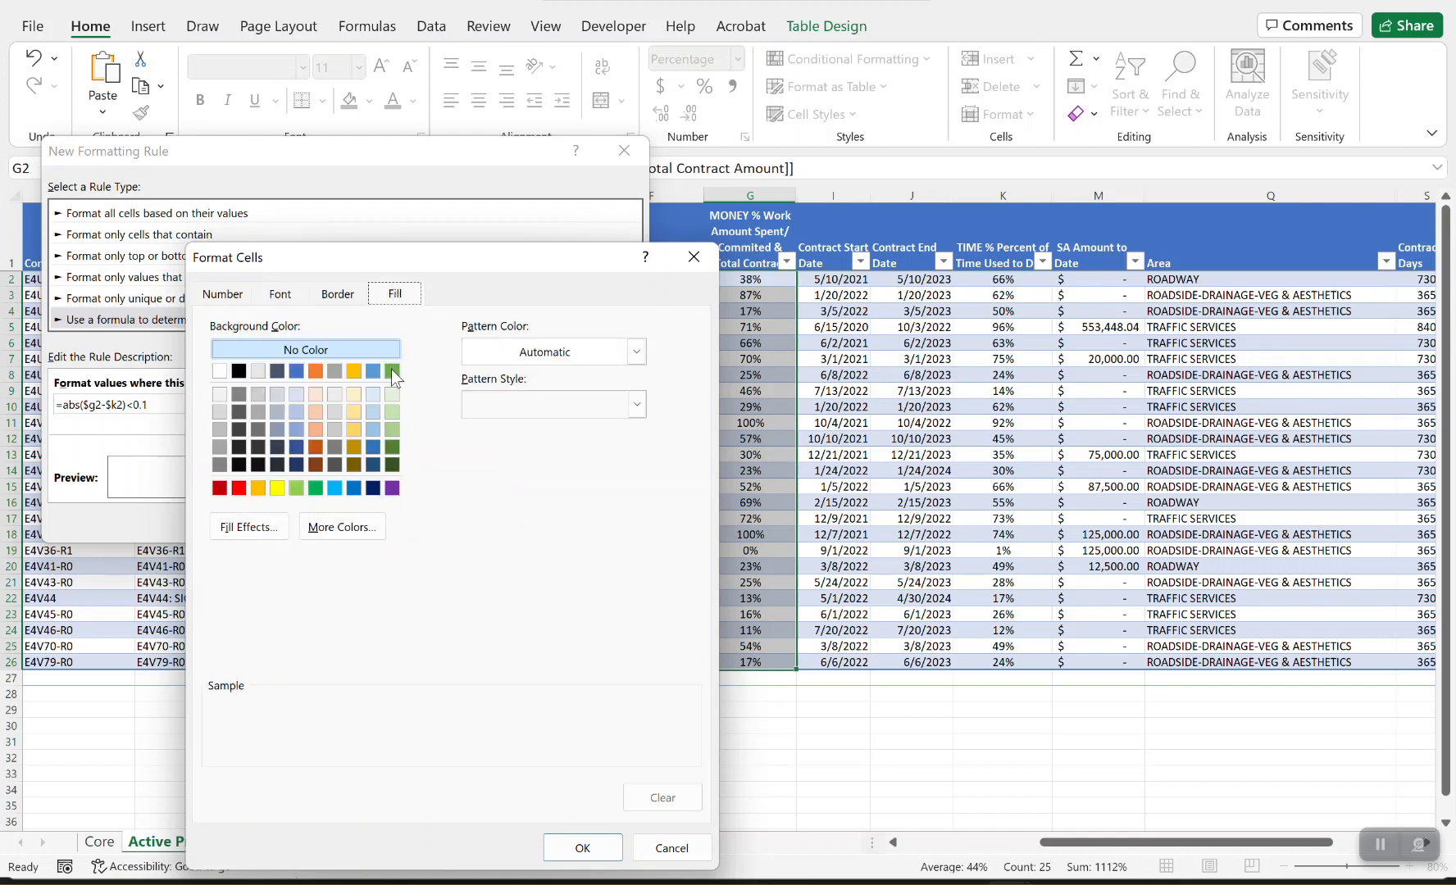
click(391, 411)
click(583, 846)
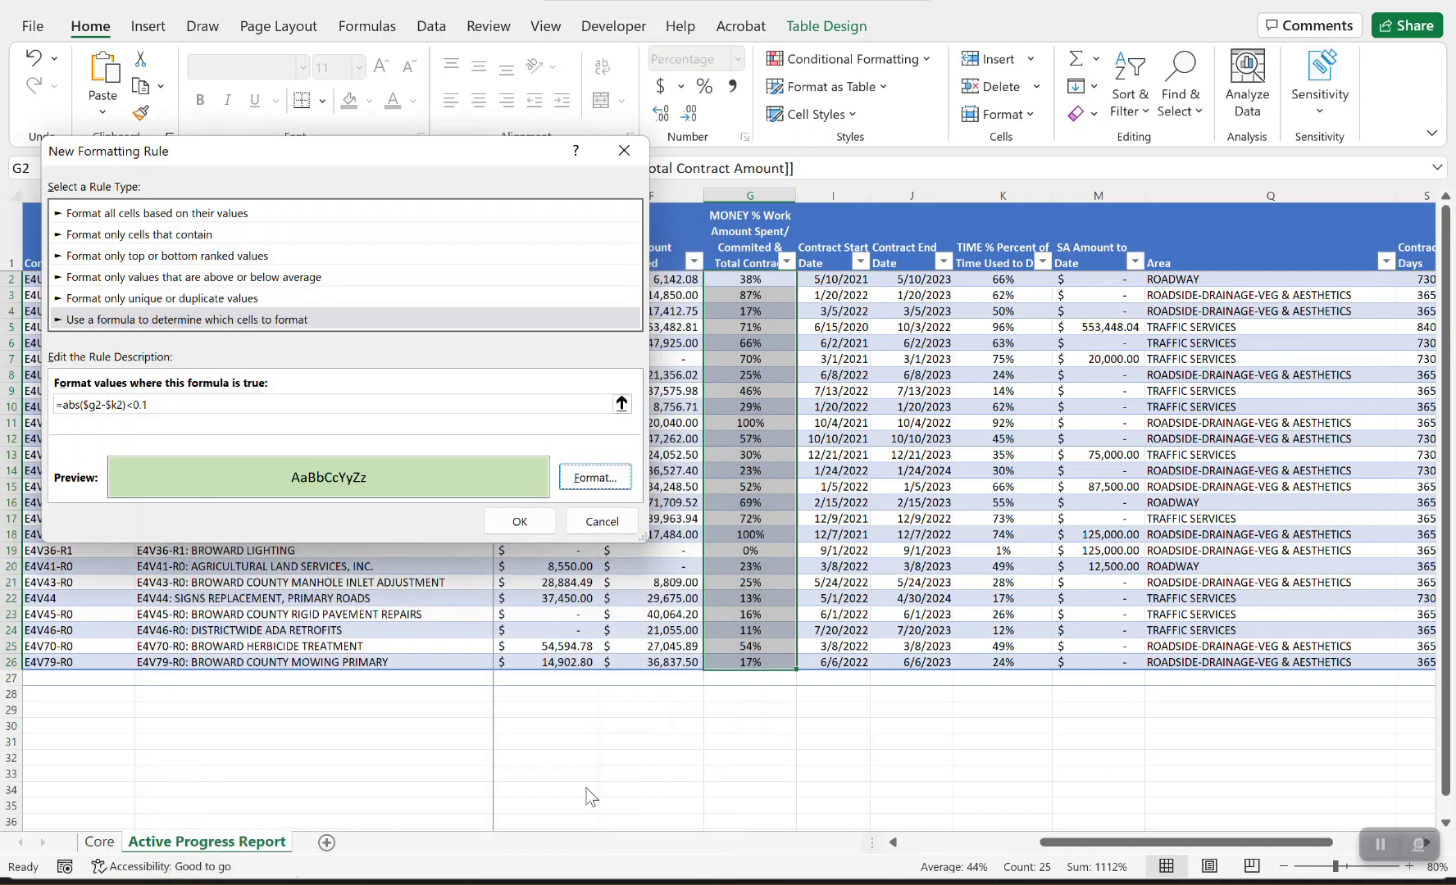
click(520, 523)
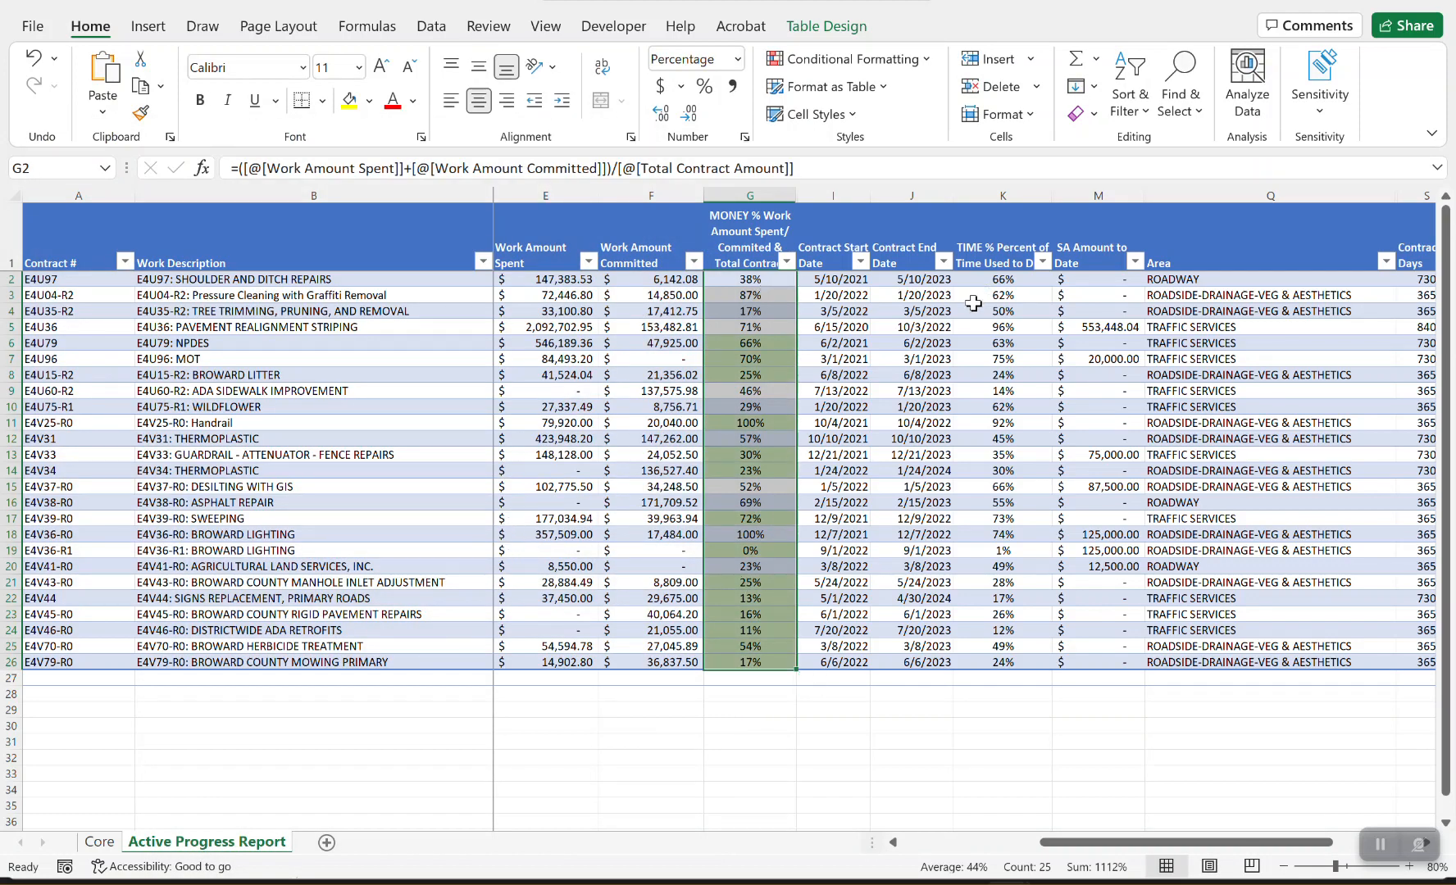
Duplicate the light green =ABS($G2-$K2)<0.1 rule for the MONEY % cells and place one copy directly below the other.
click(896, 69)
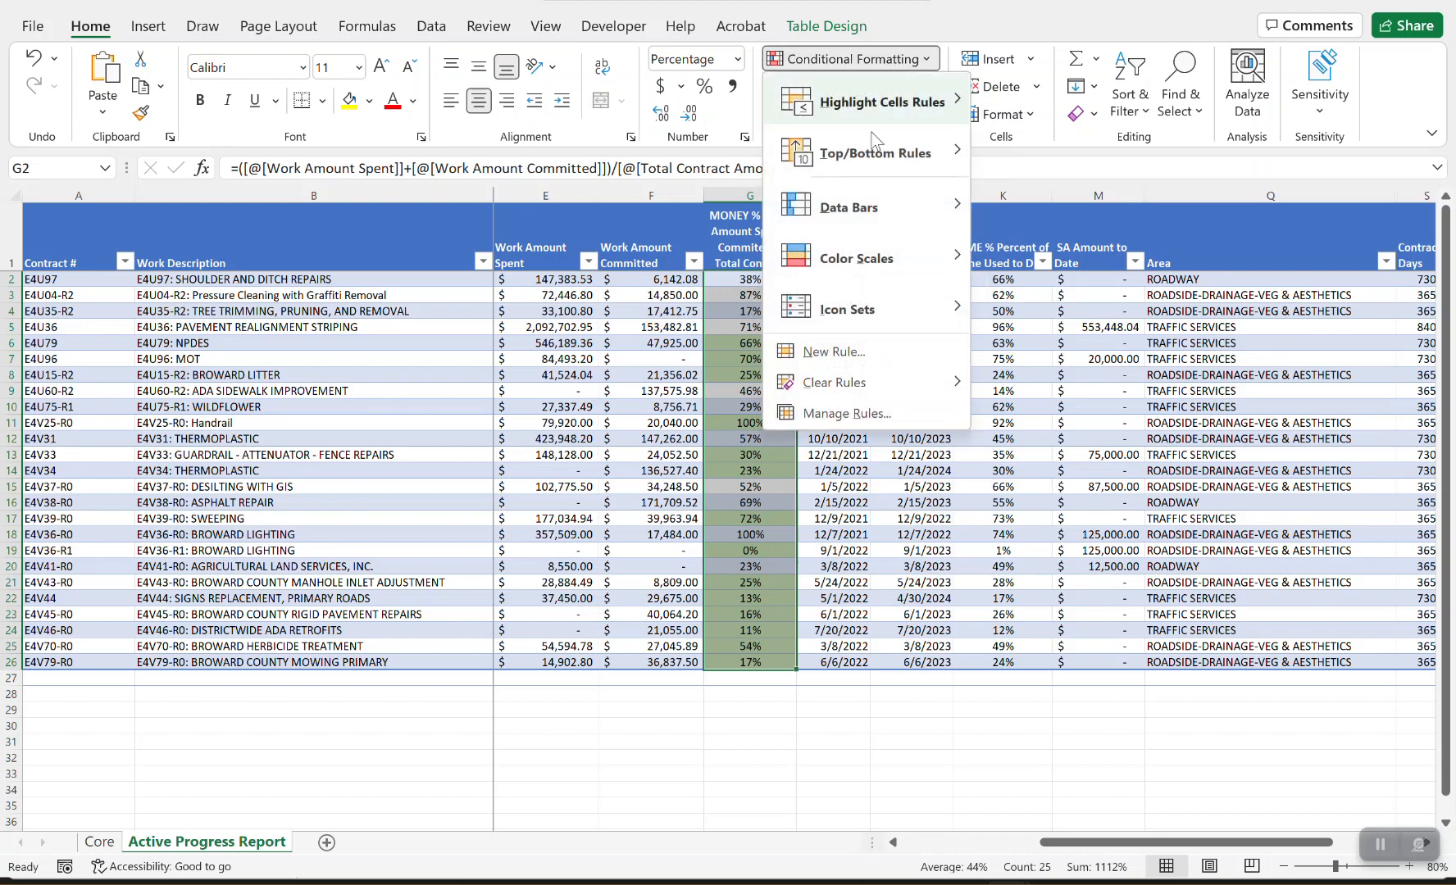
click(846, 414)
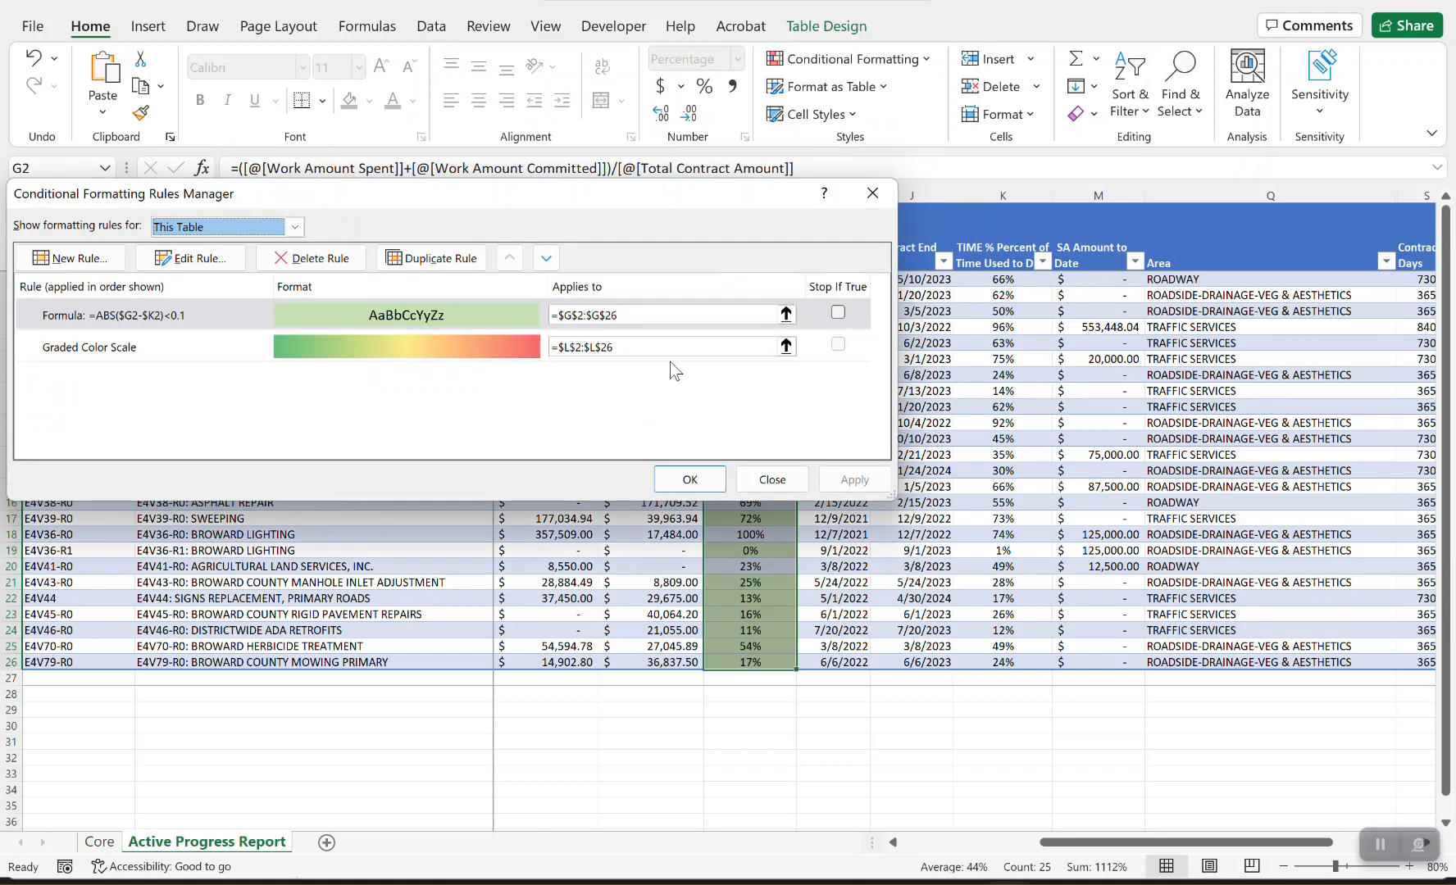
drag(525, 204, 518, 212)
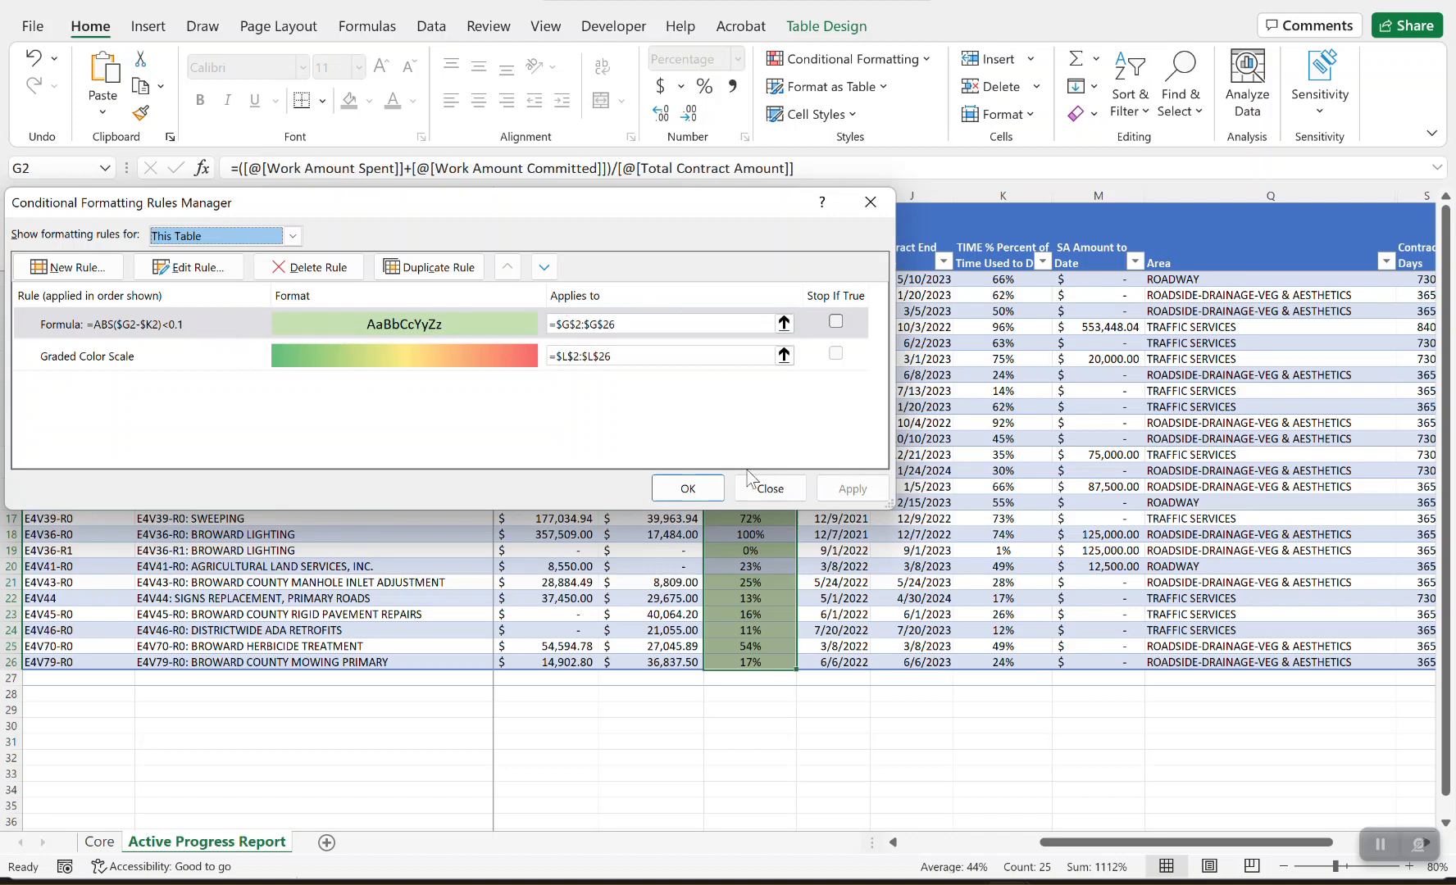
drag(698, 211, 701, 369)
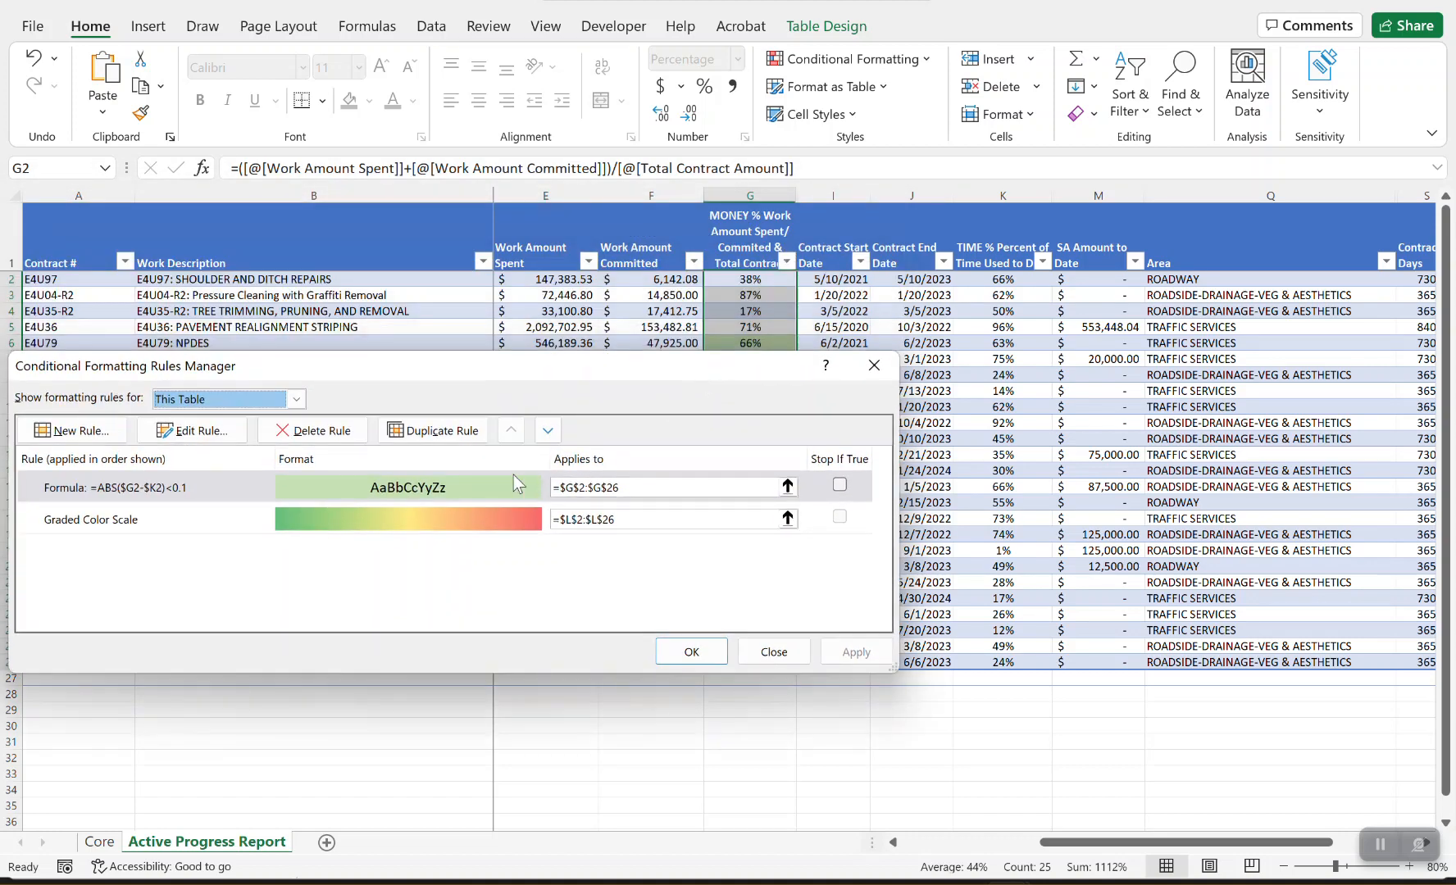
click(444, 433)
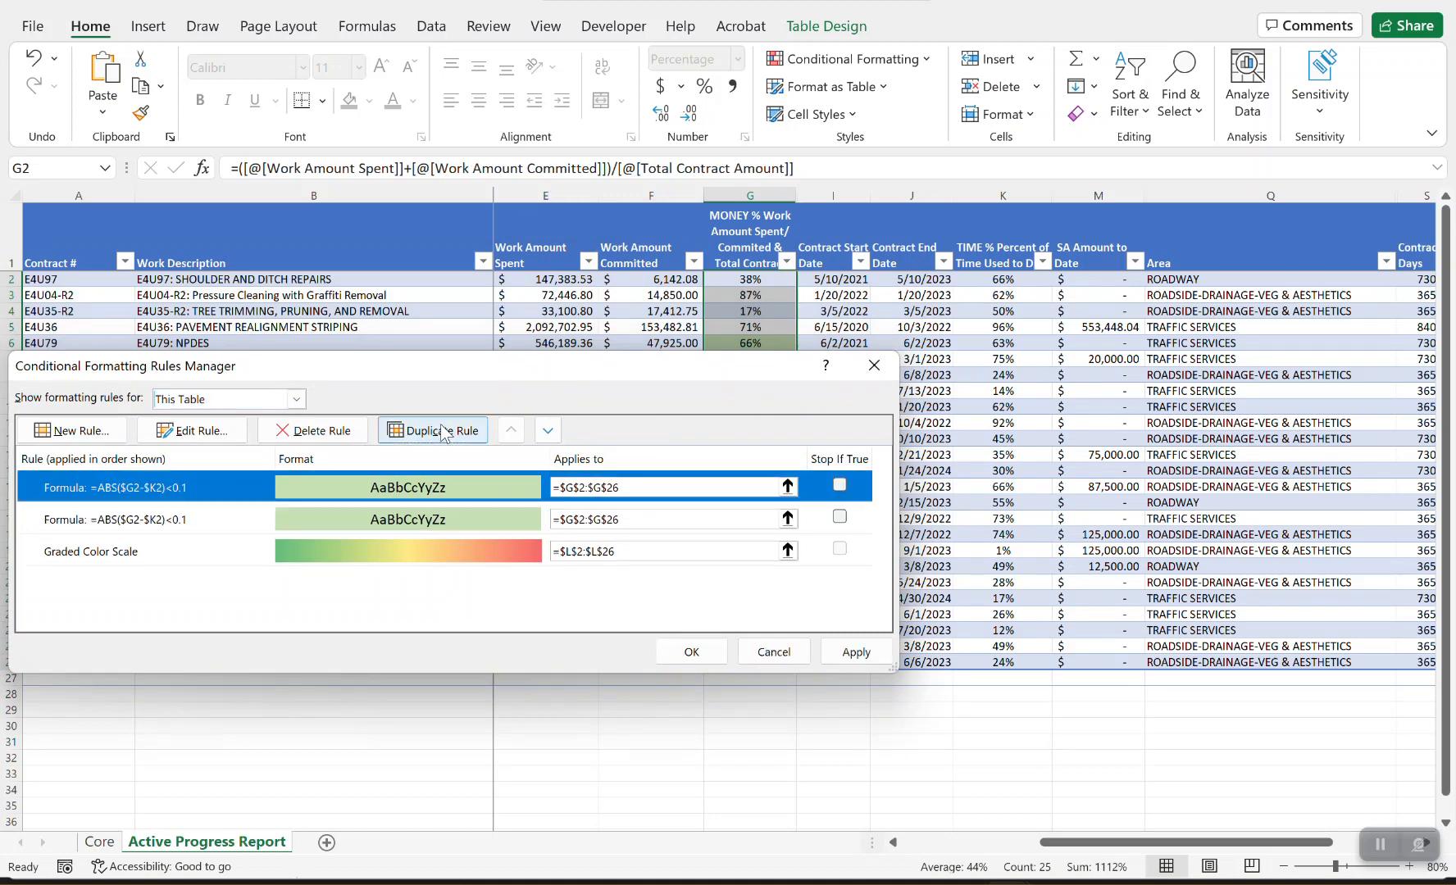
click(548, 431)
Edit the second green rule's formula so that it starts with =AND(ABS($G2-$K2)>=0.1, as its first condition.
double_click(400, 520)
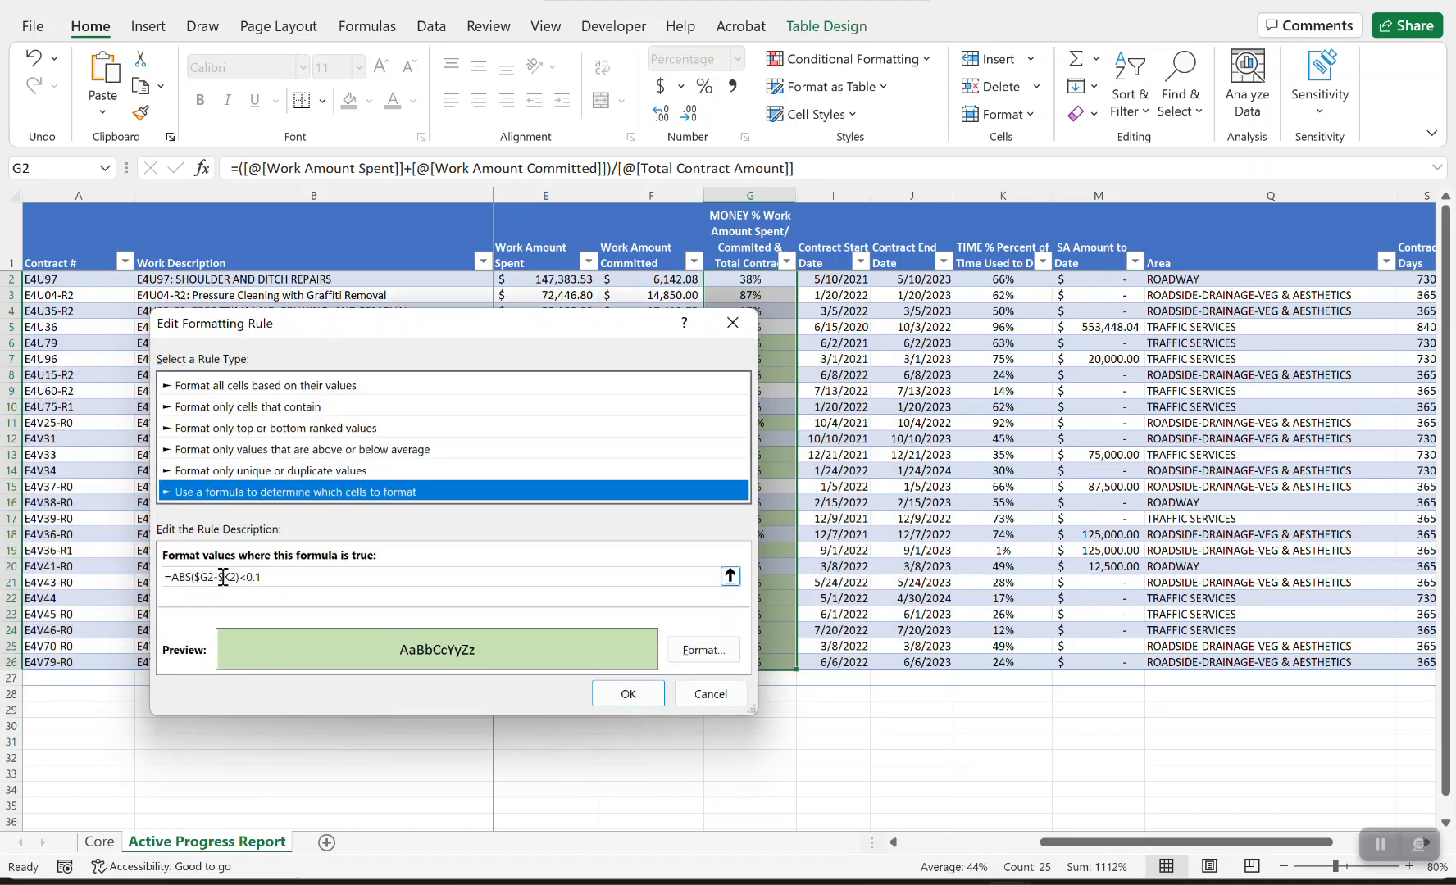
click(173, 577)
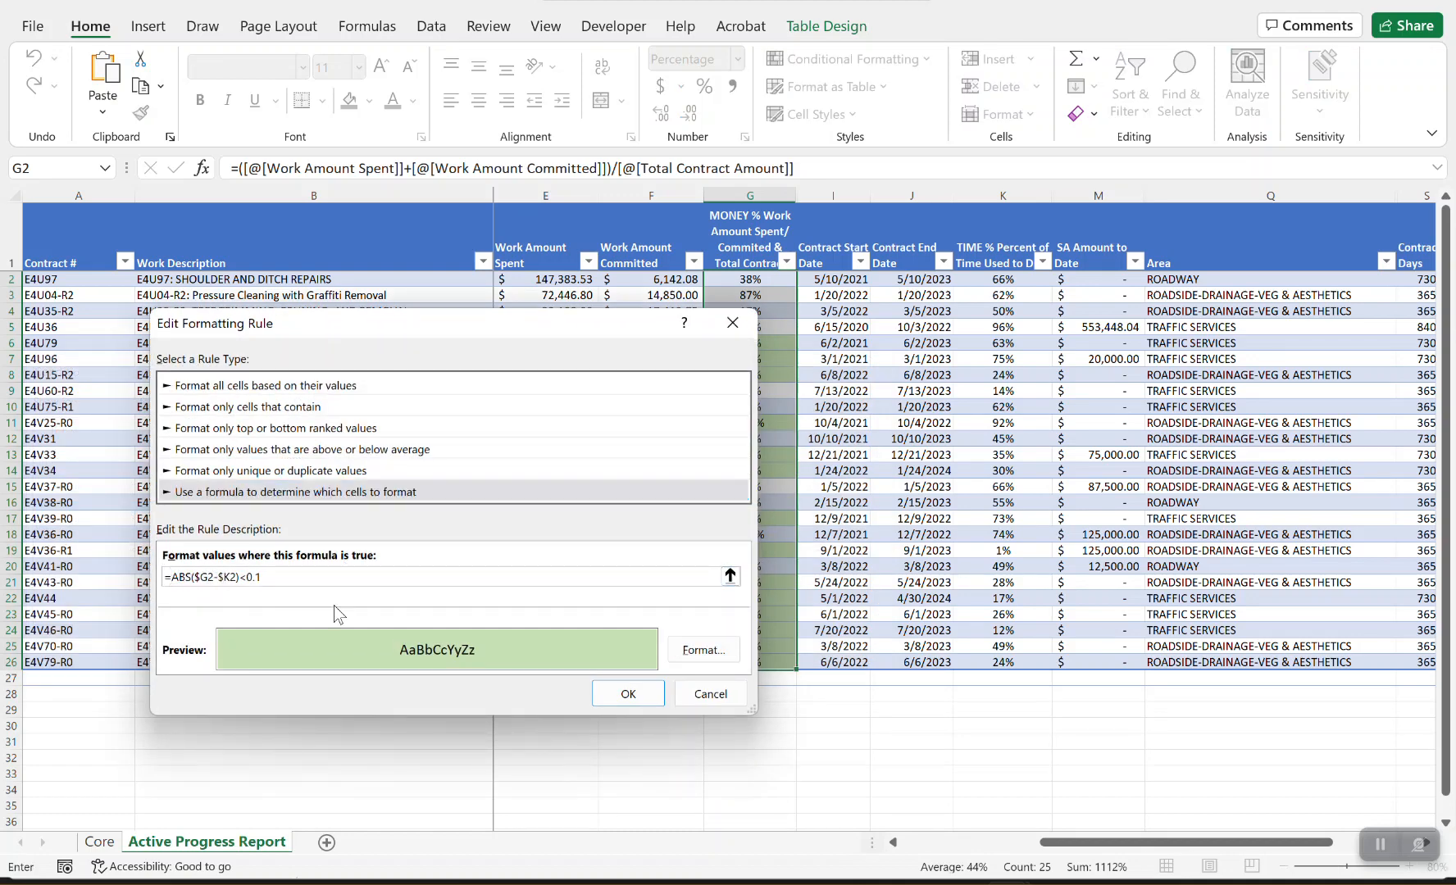
text(AND)
text(()
drag(275, 579, 268, 579)
text(>=)
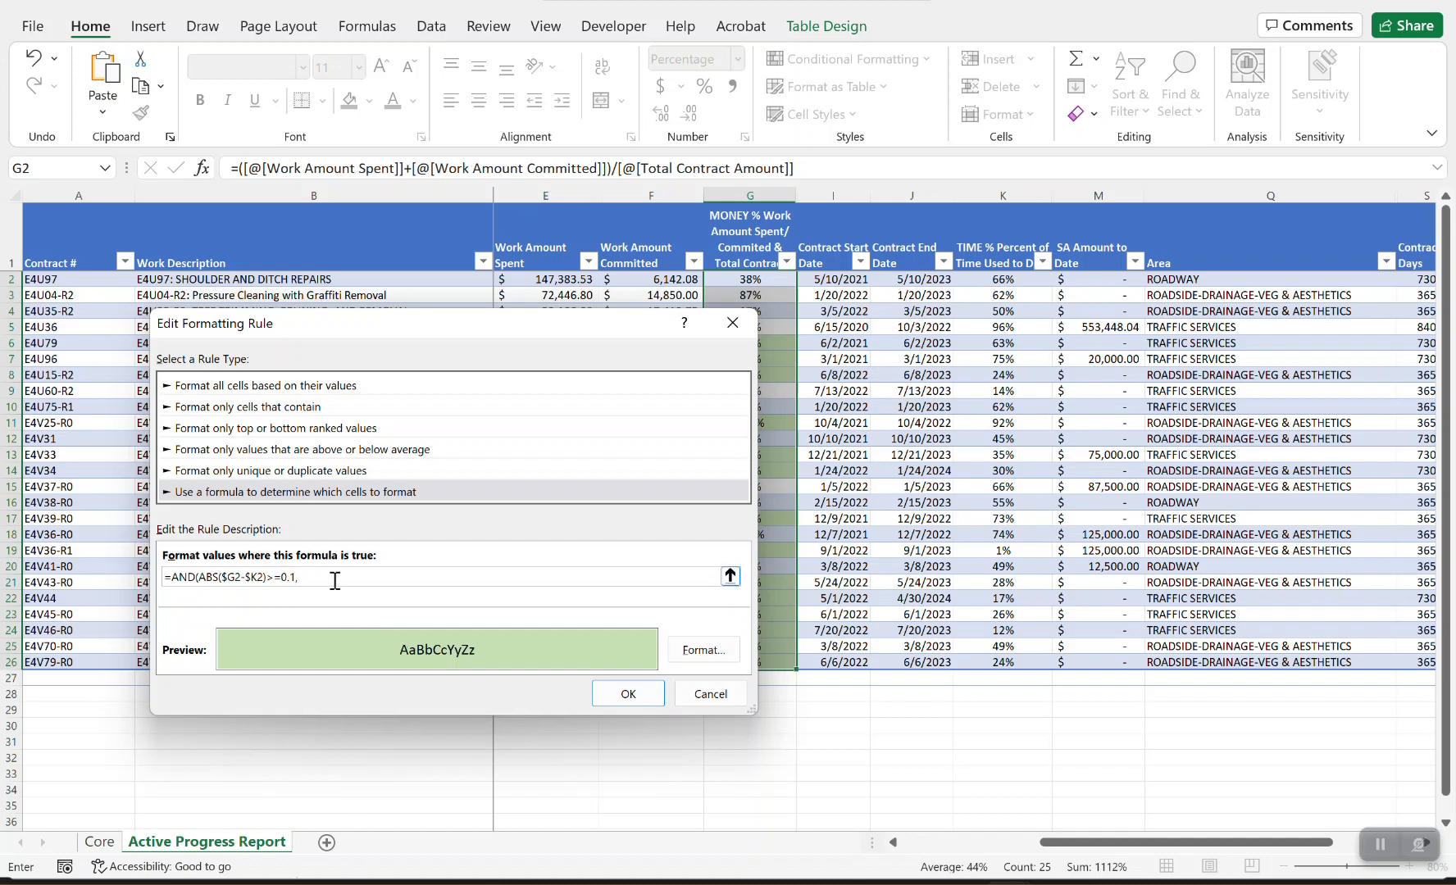
Add a copy of the first condition changed to ABS($G2-$K2)<0.2 as the second AND condition and close the formula.
drag(198, 578, 294, 584)
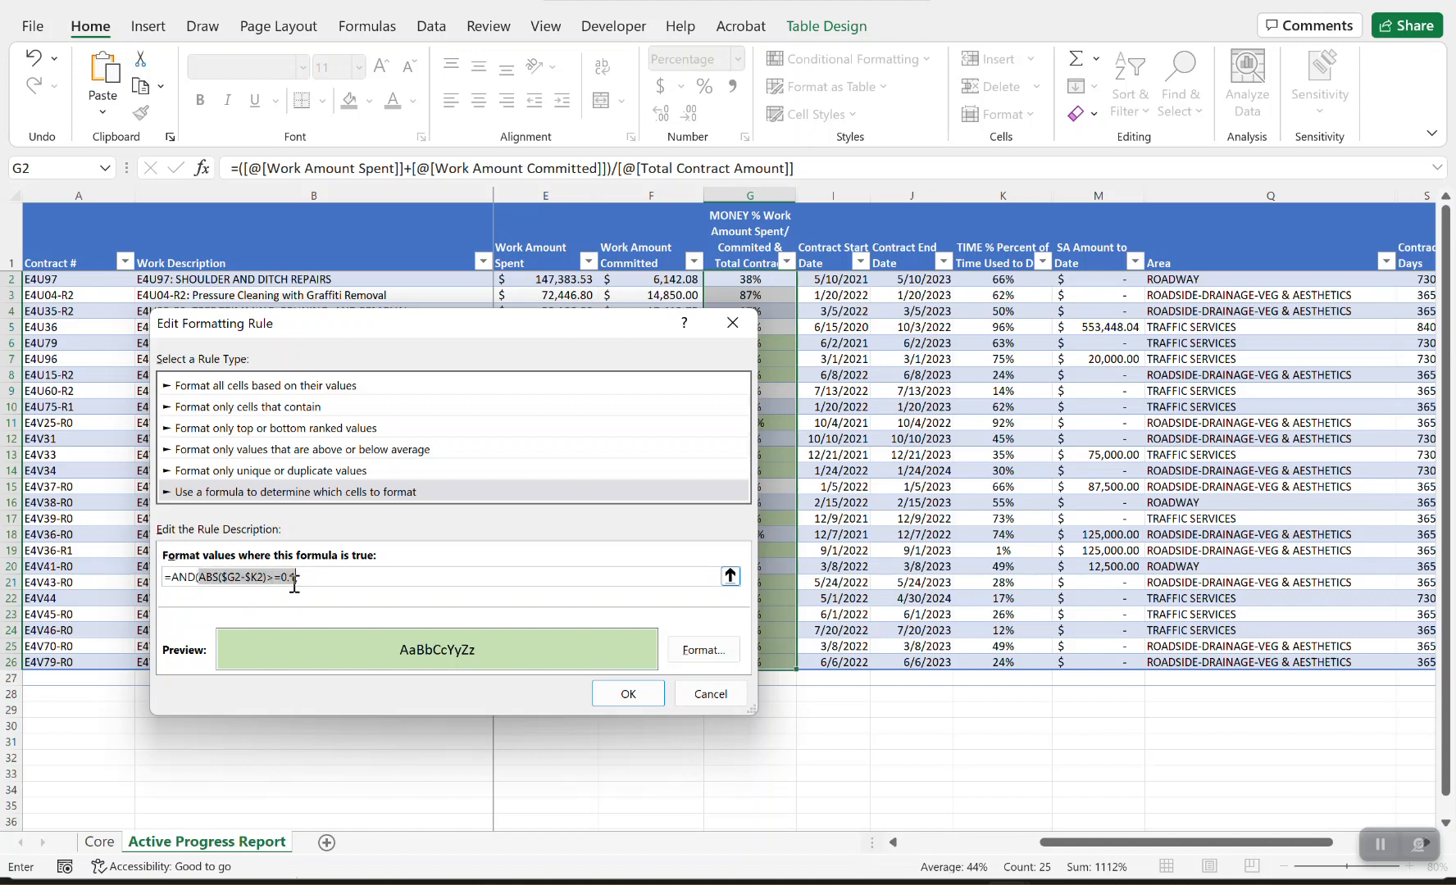
key(ctrl+c)
click(303, 577)
key(ctrl+v)
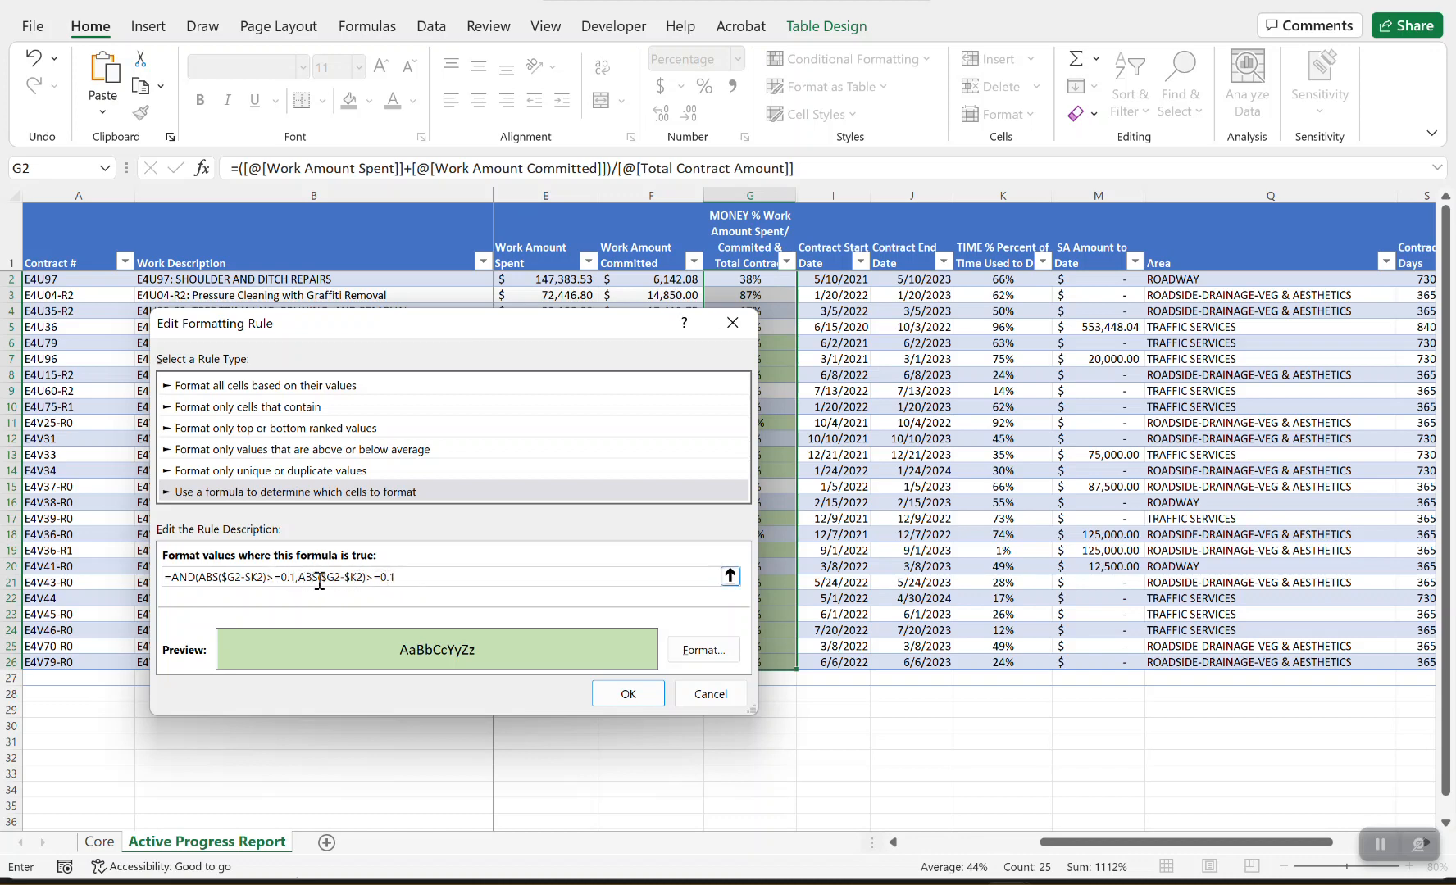
drag(366, 577, 379, 582)
click(370, 577)
key(Delete)
text(<)
key(Right)
key(Right)
key(BackSpace)
key(BackSpace)
key(BackSpace)
key(BackSpace)
Give the 0.1 to 0.2 difference rule a yellow background fill and apply it to the MONEY % cells.
click(698, 650)
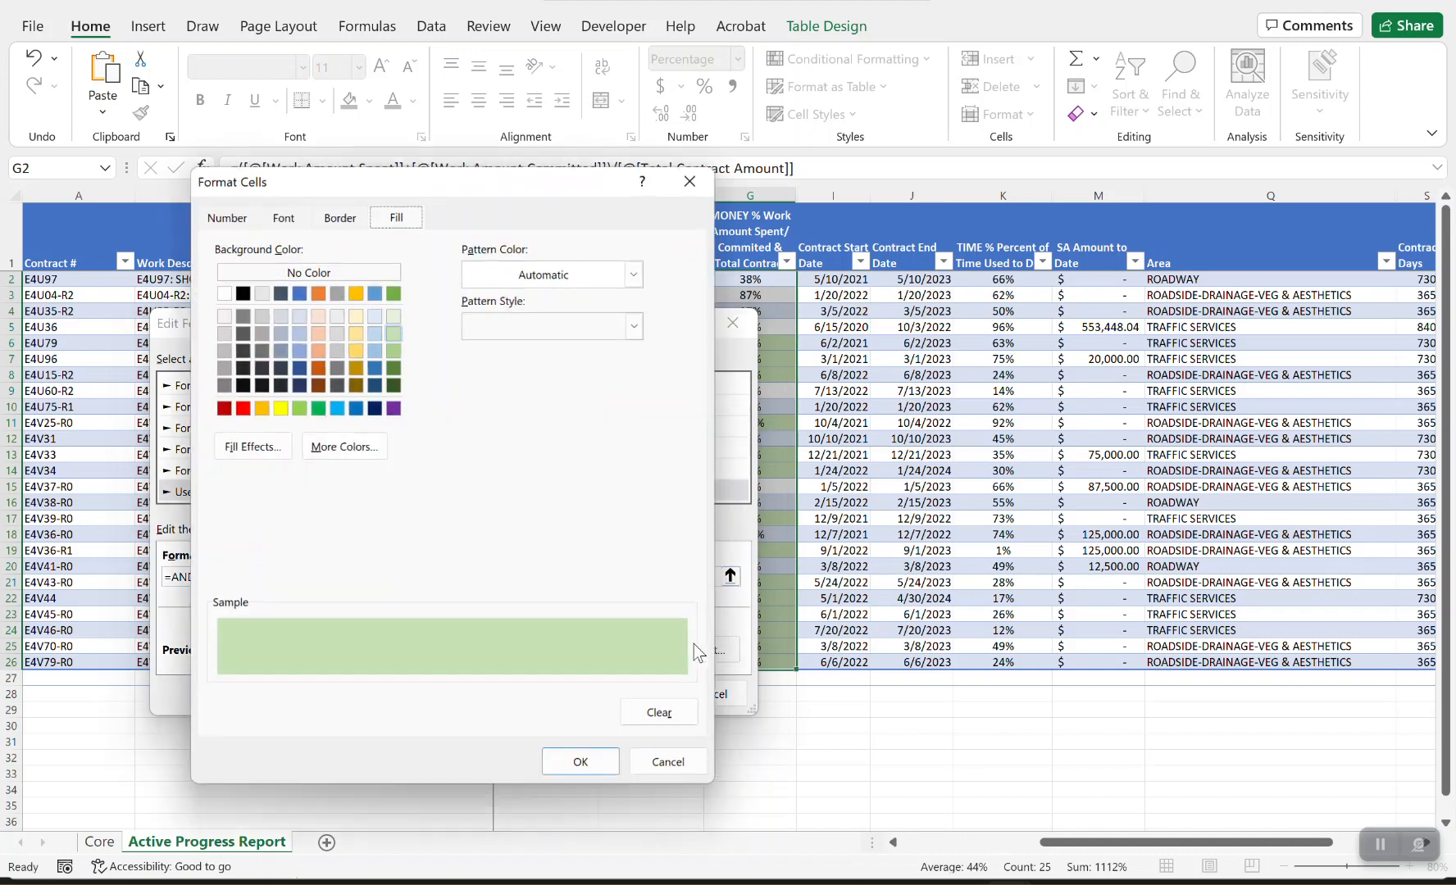
click(279, 408)
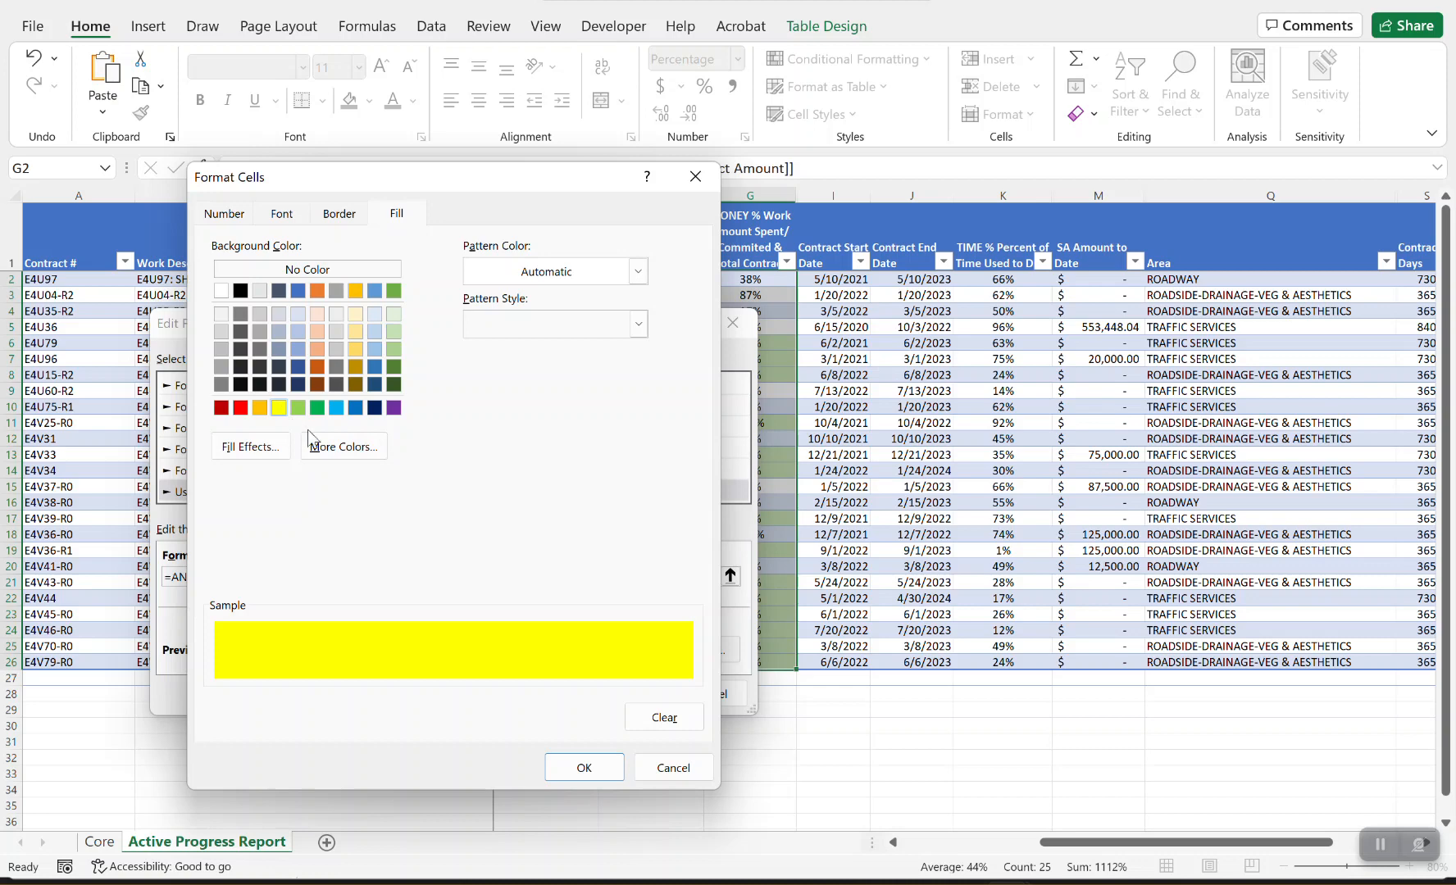
click(582, 768)
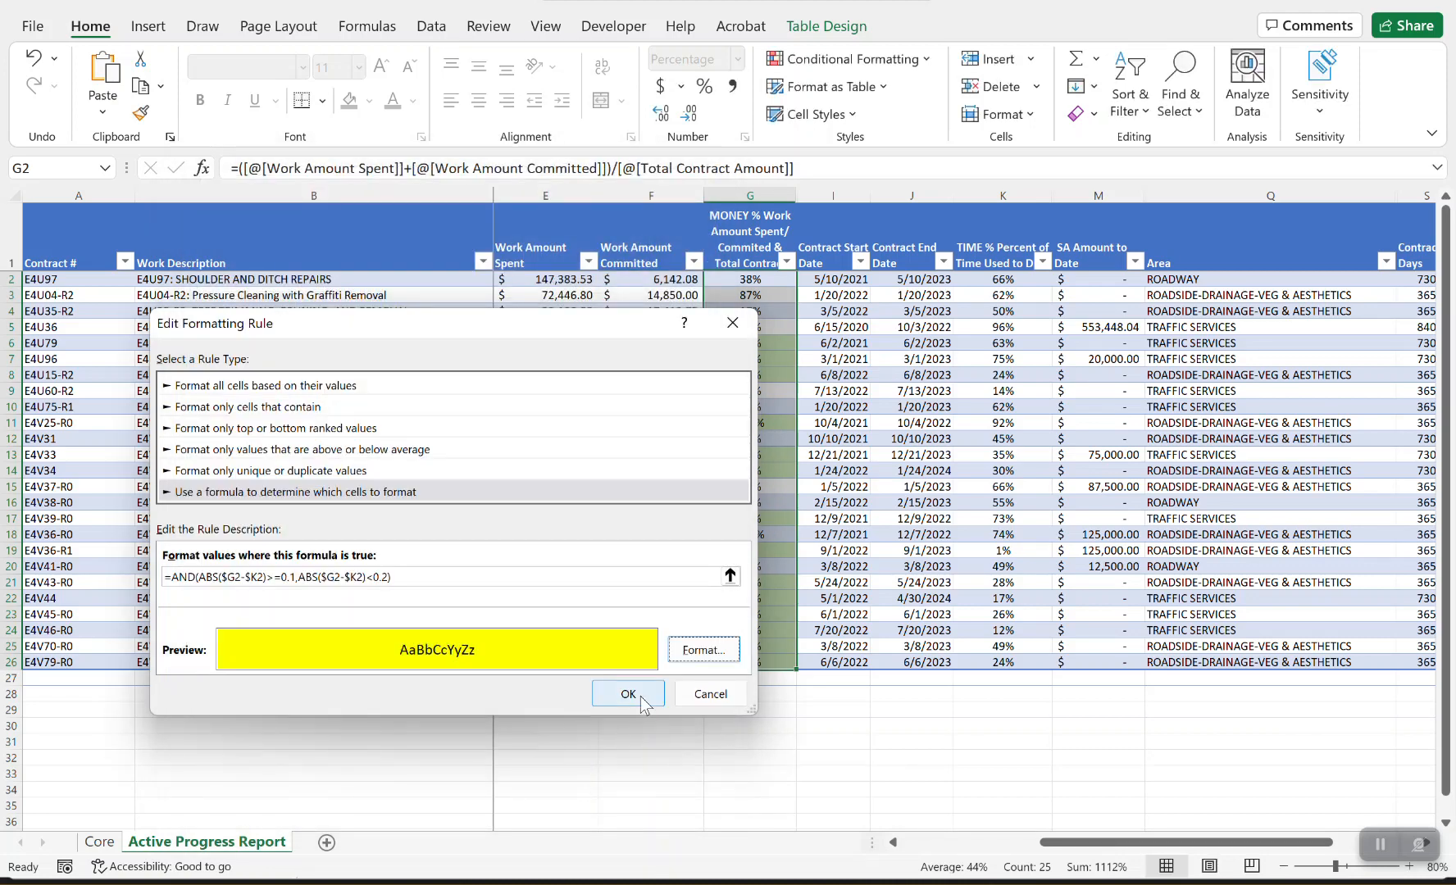
click(642, 699)
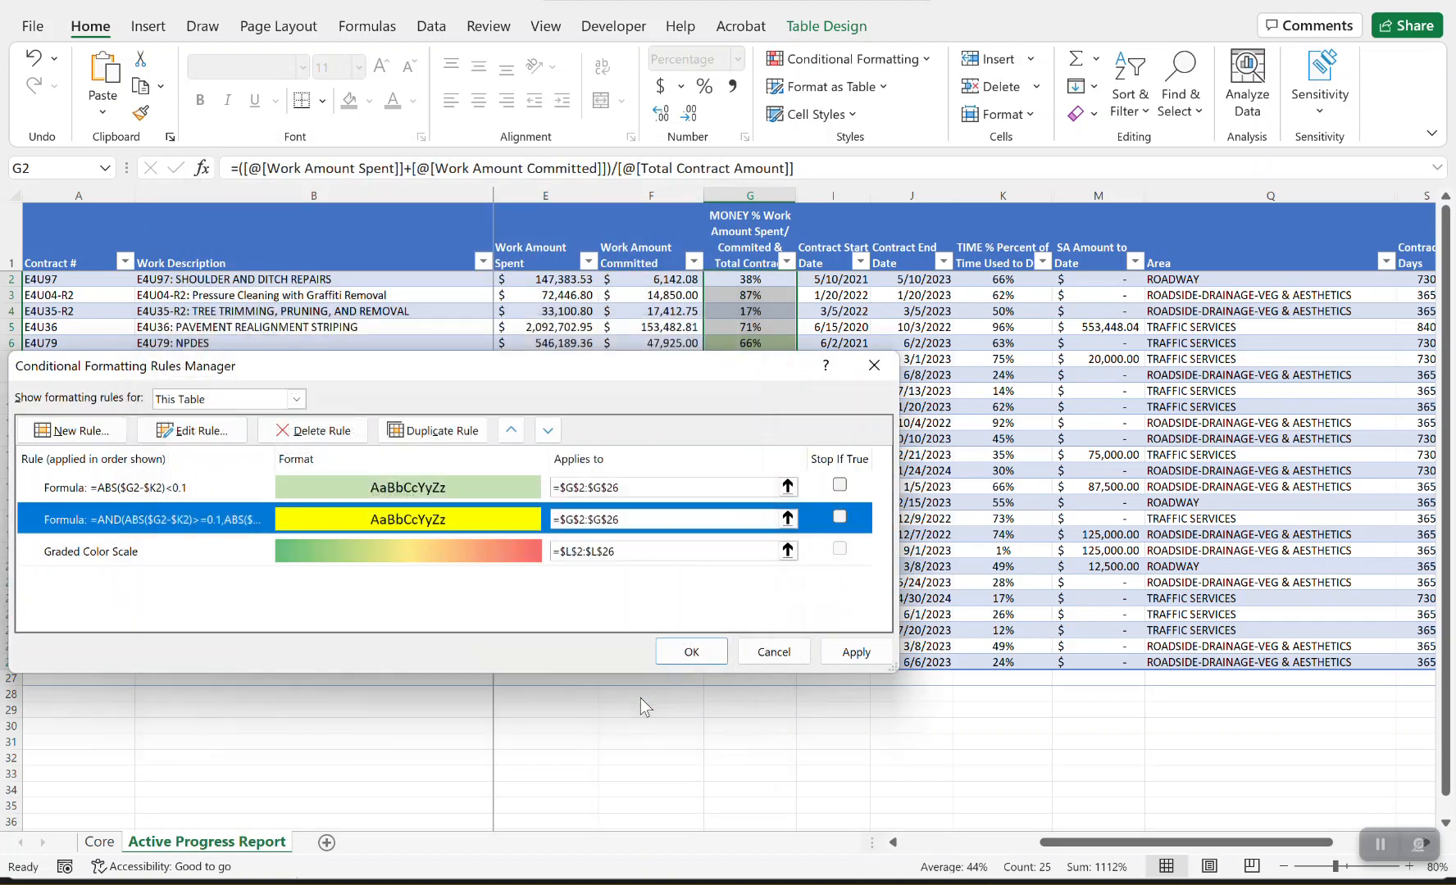
click(851, 665)
click(691, 652)
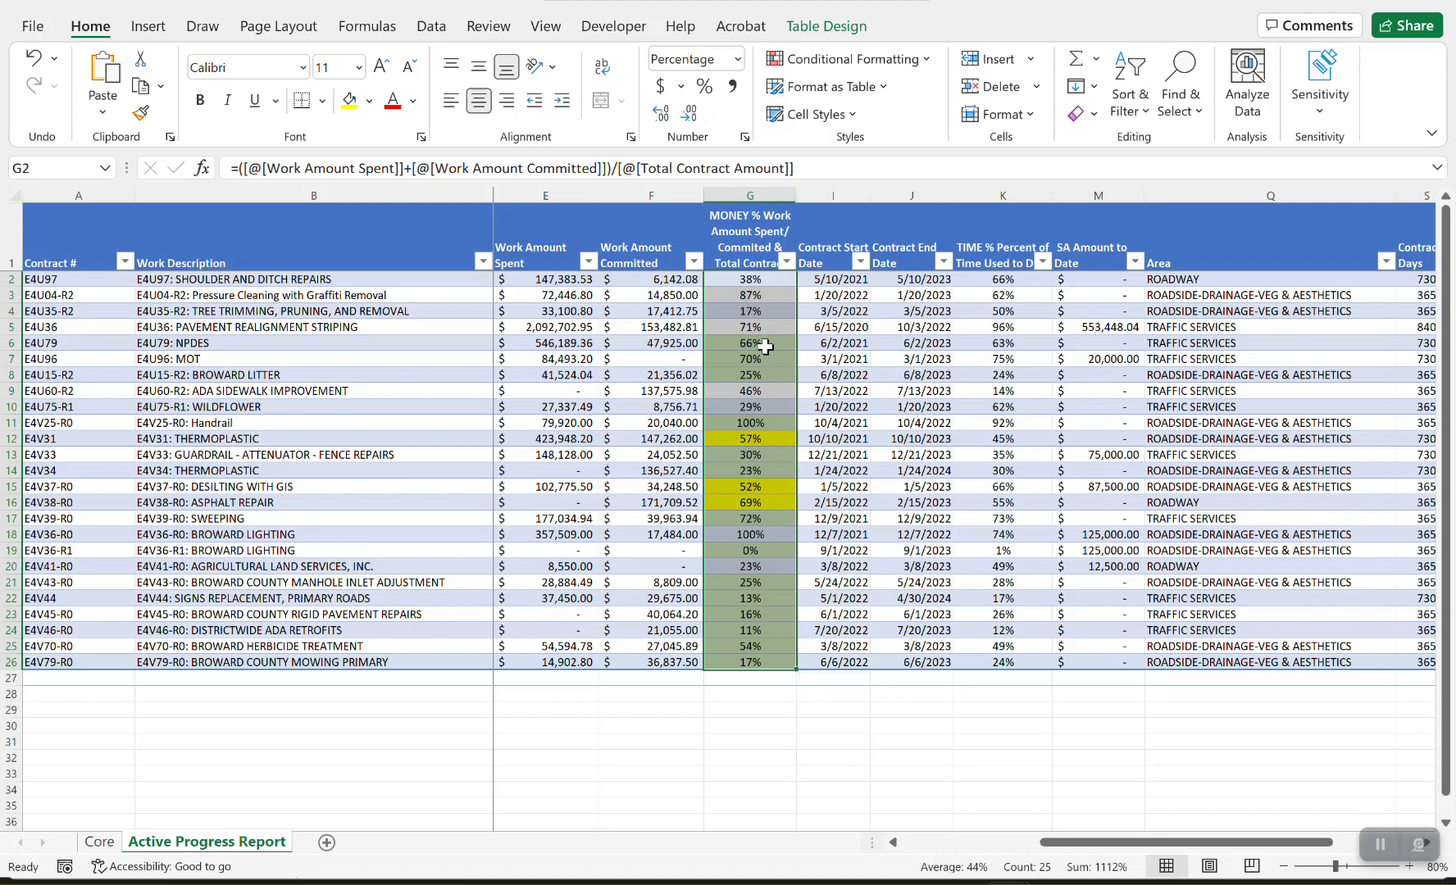
Duplicate the yellow rule for the MONEY % cells and move the copy down to just above the graded color scale.
click(888, 62)
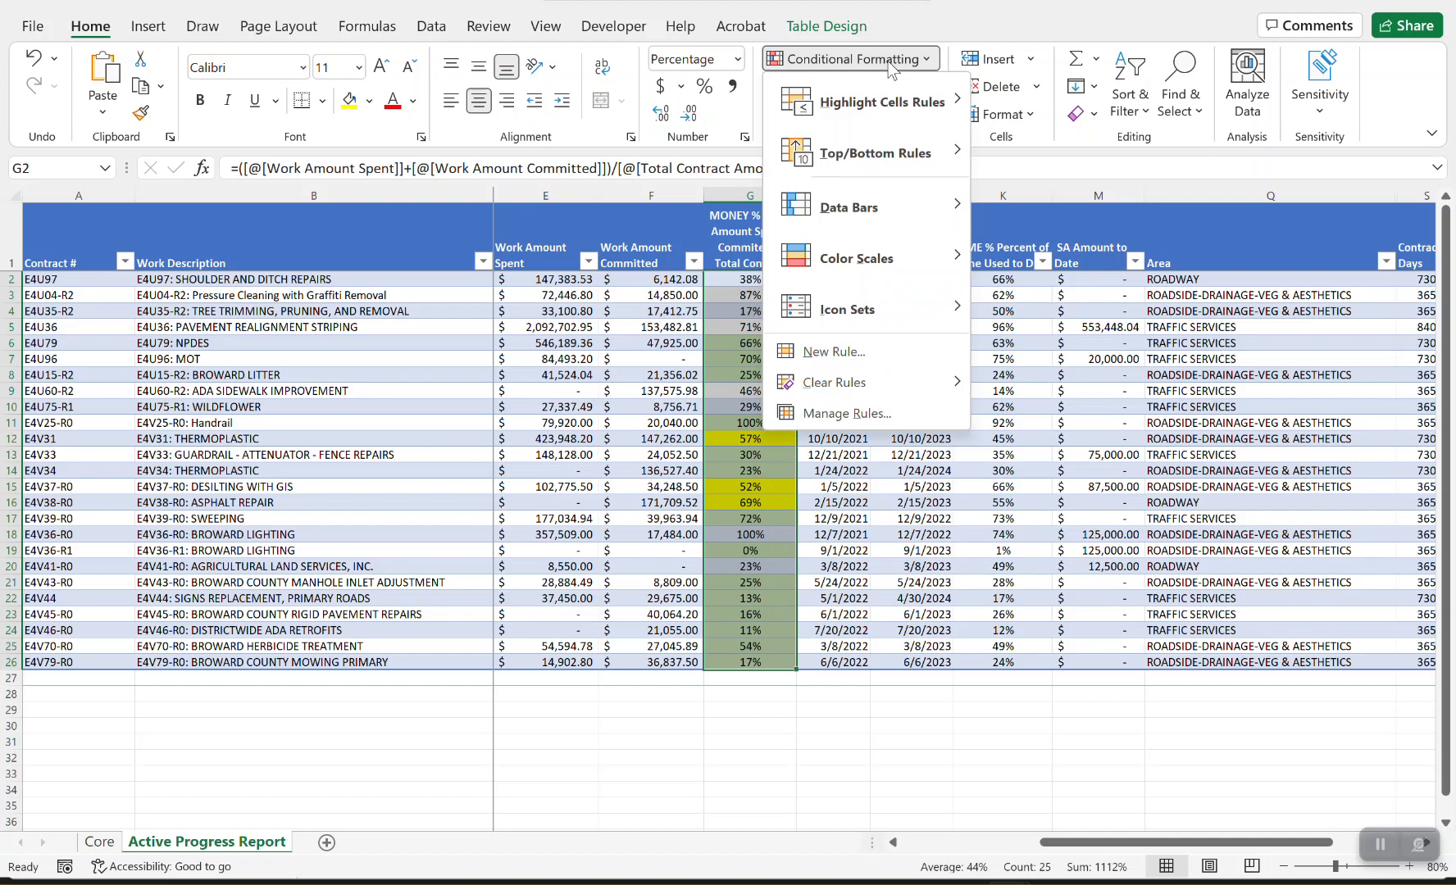
click(847, 414)
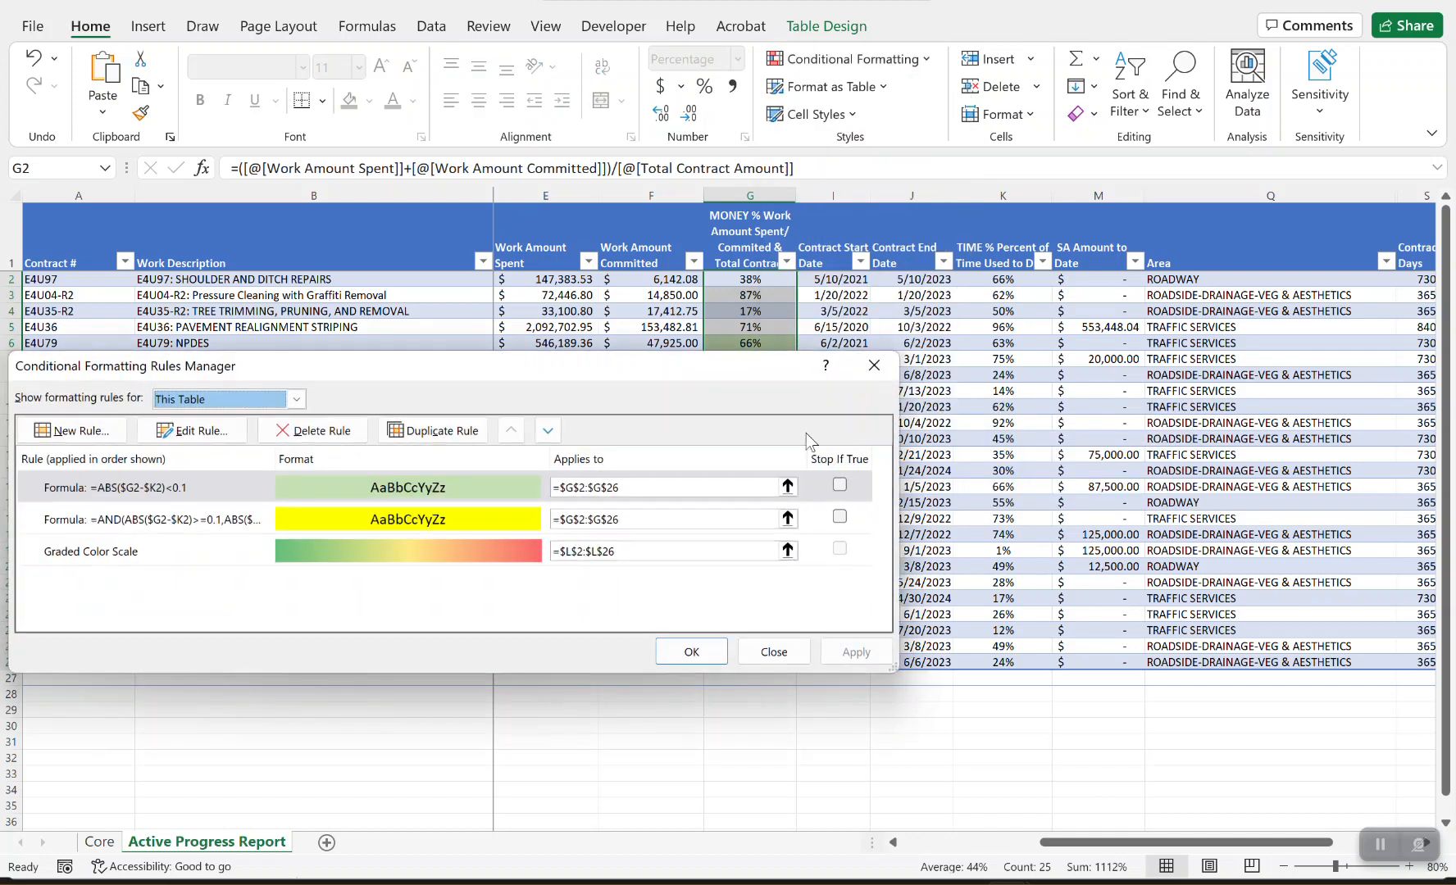
click(350, 518)
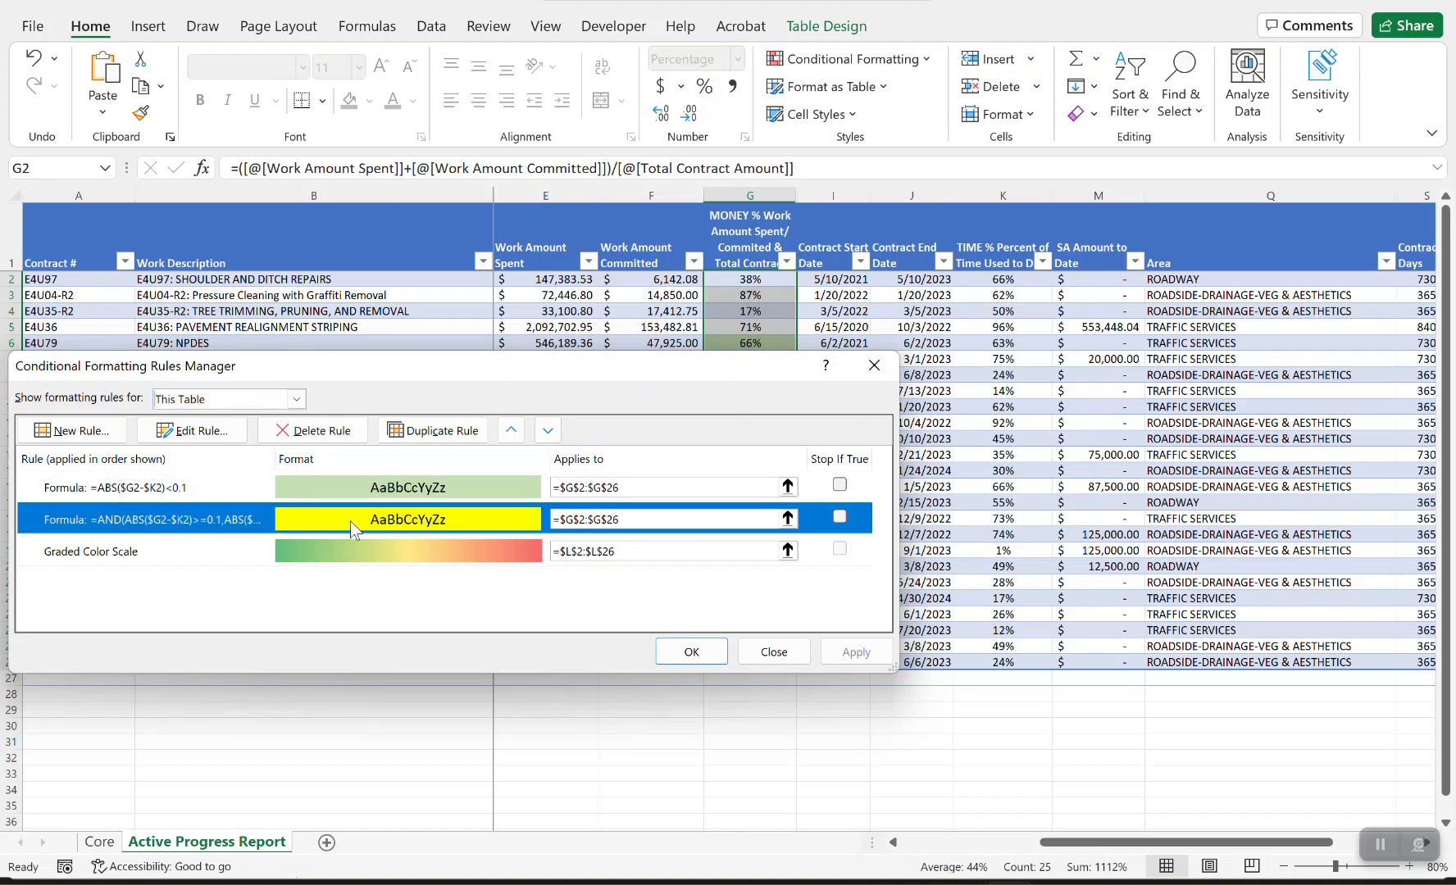
click(468, 443)
click(548, 431)
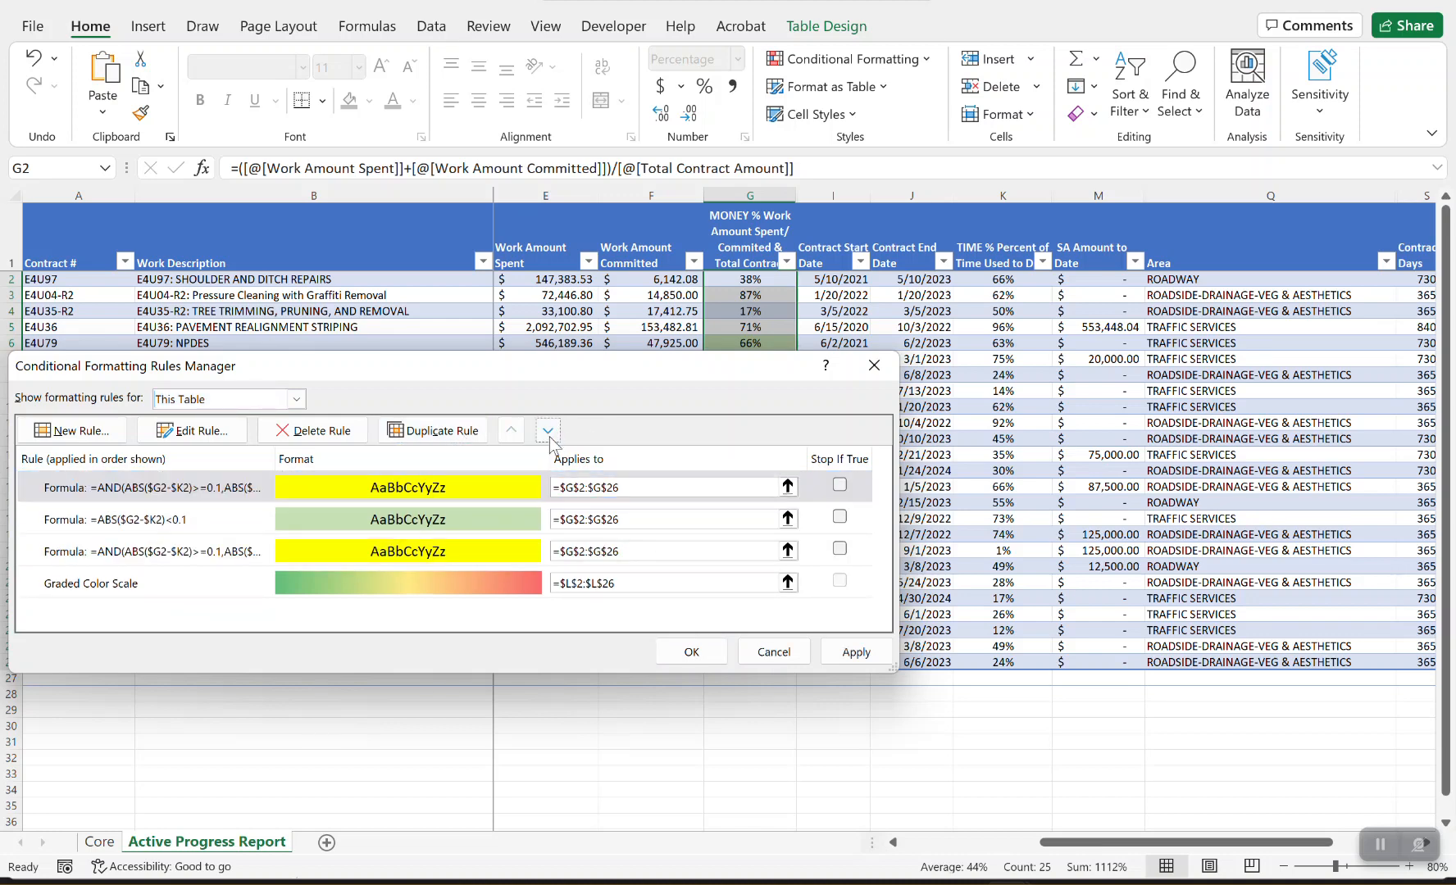
click(548, 431)
Change the formula of the lower yellow rule to =AND(ABS($G2-$K2)>0.2).
double_click(482, 554)
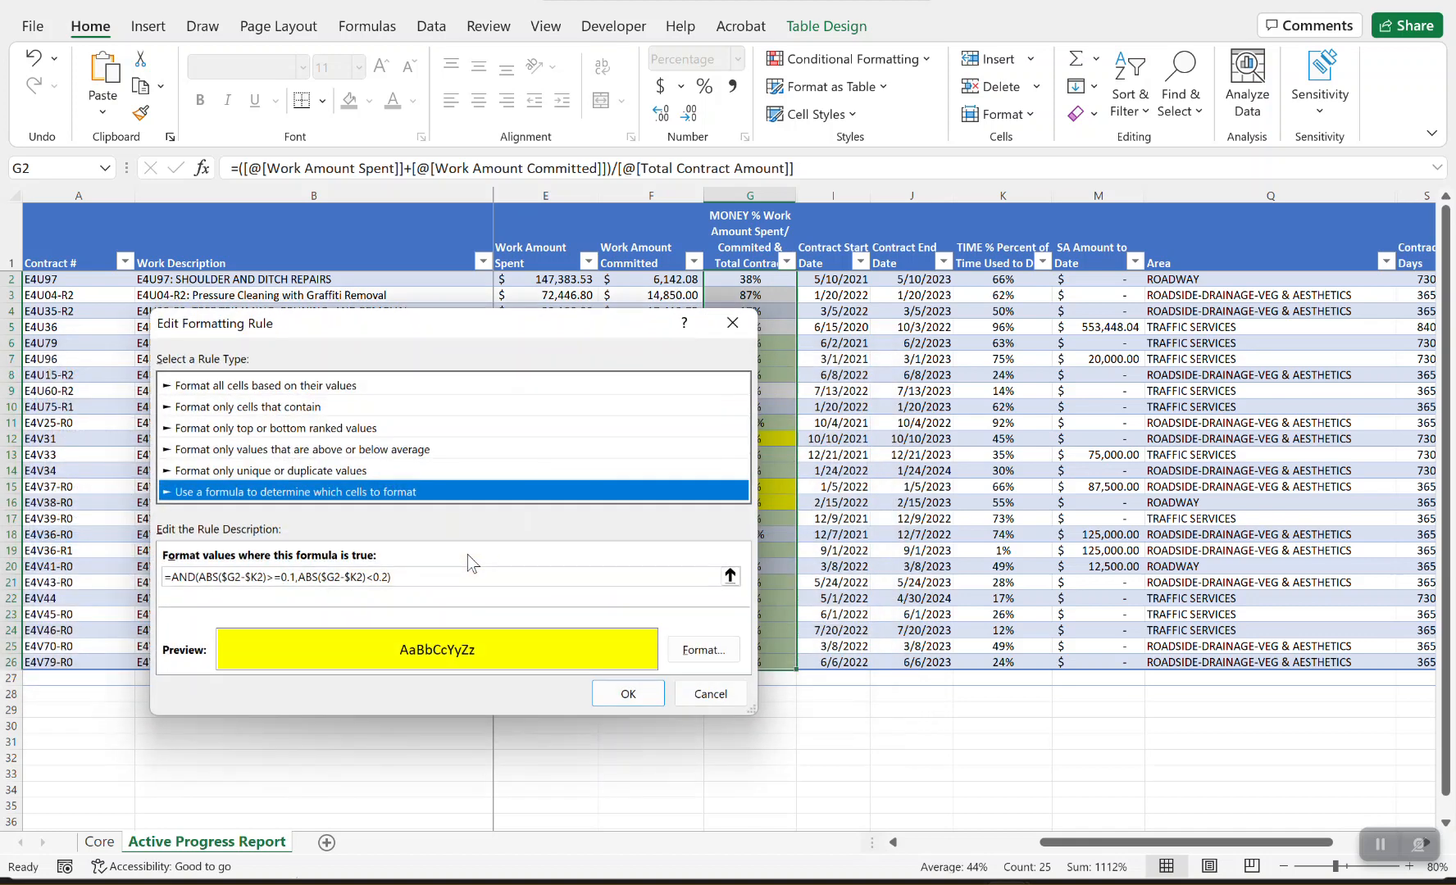
click(294, 578)
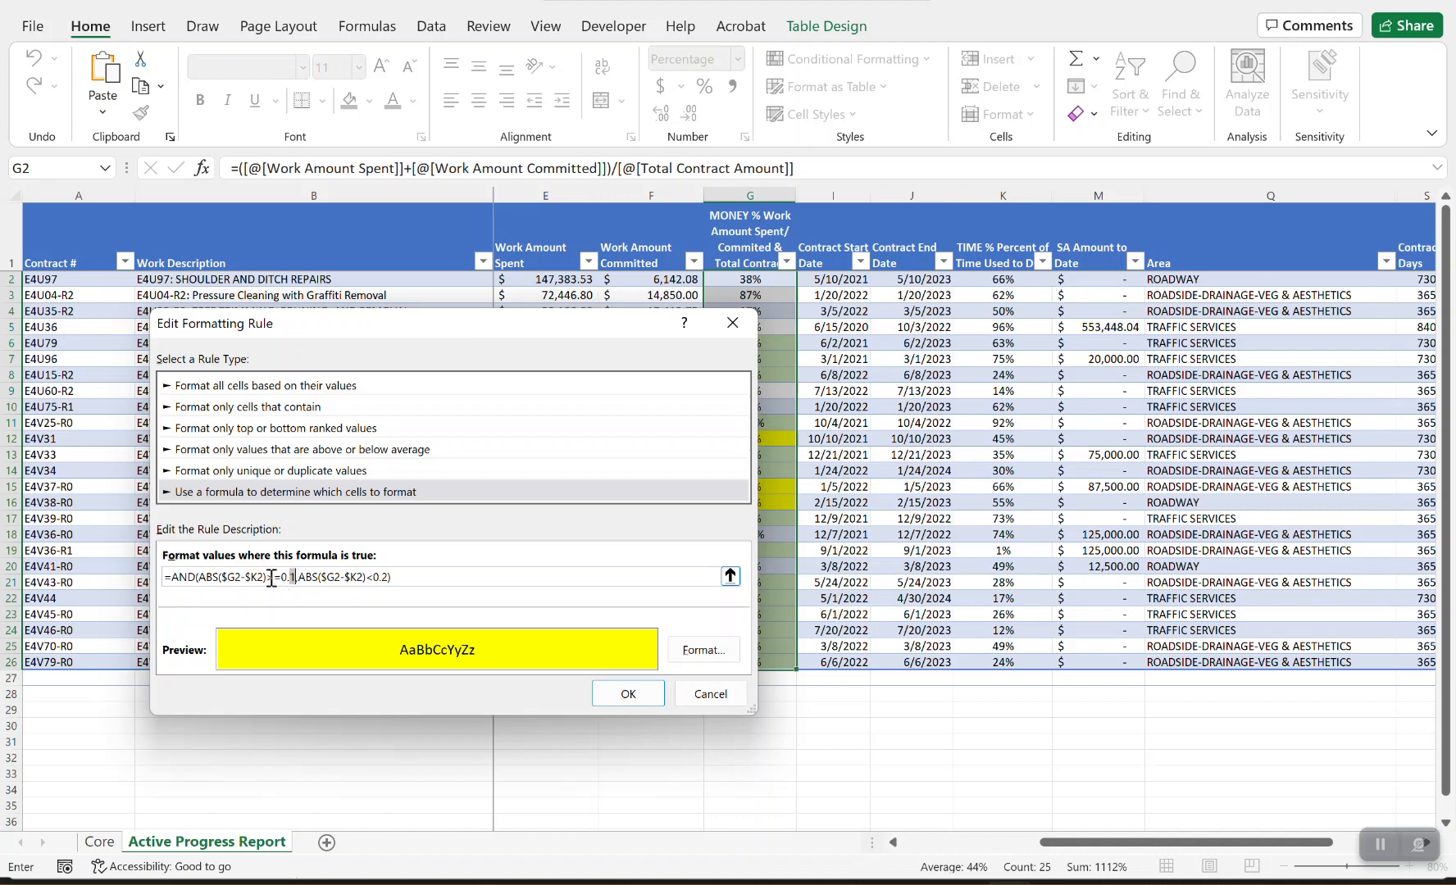
key(BackSpace)
text(2)
key(Left)
key(Left)
key(Left)
key(BackSpace)
drag(284, 578, 439, 582)
key(BackSpace)
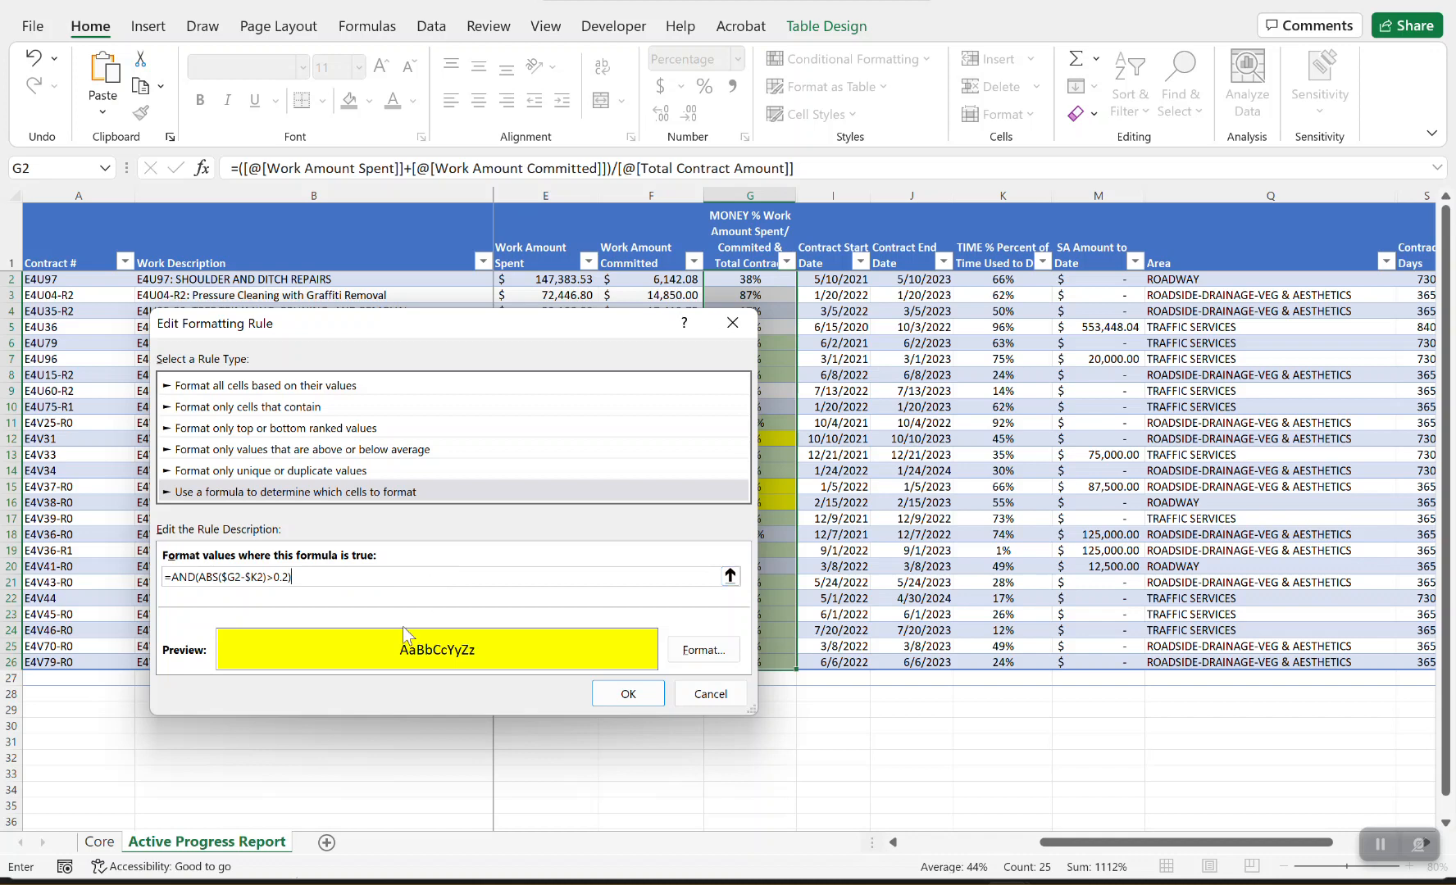
Give the rule for differences above 0.2 a red background fill and apply it to the MONEY % cells.
click(691, 652)
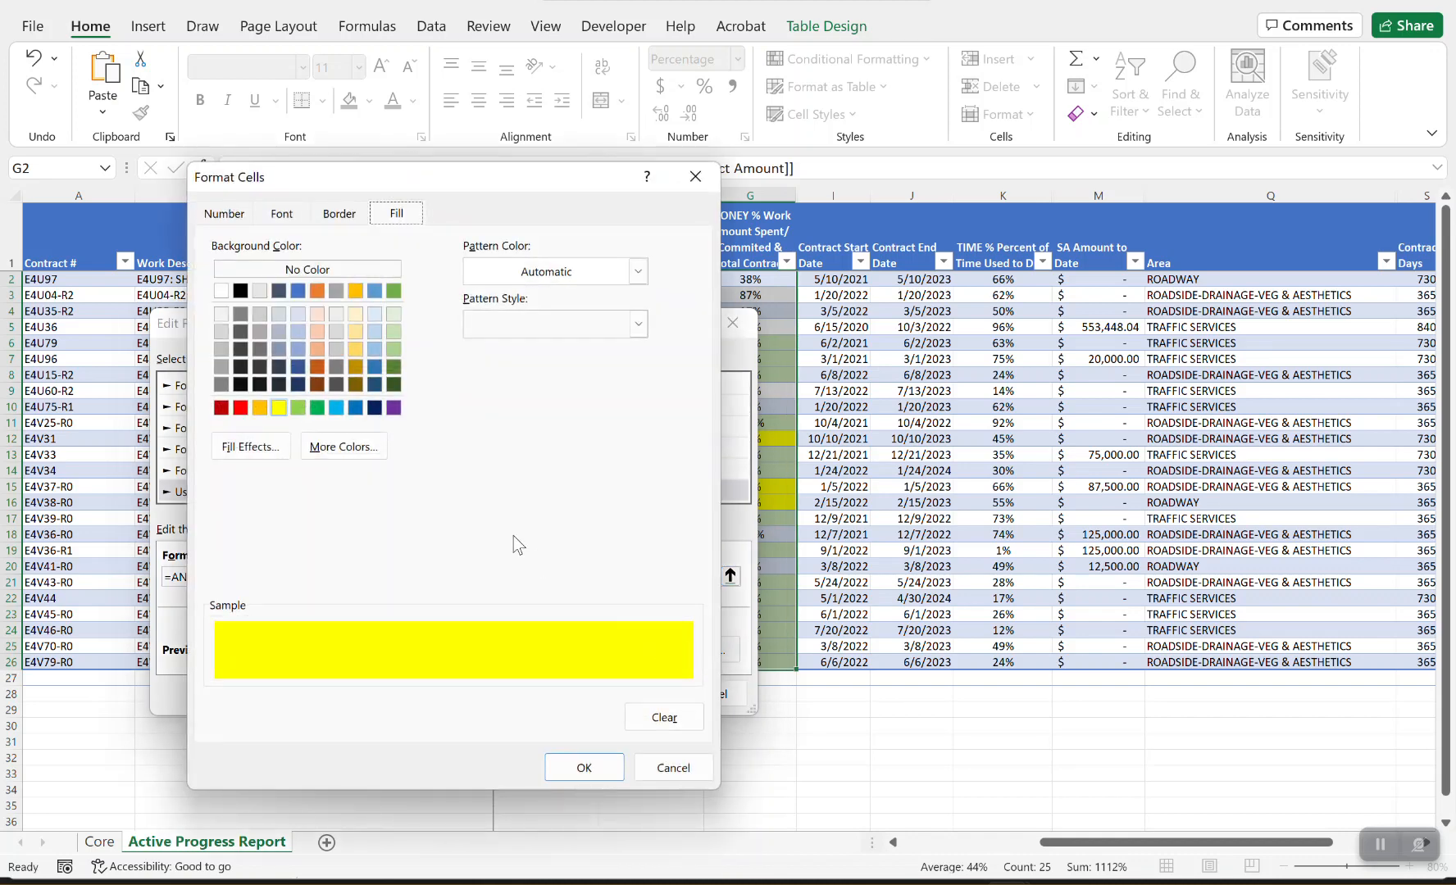
click(240, 407)
click(558, 769)
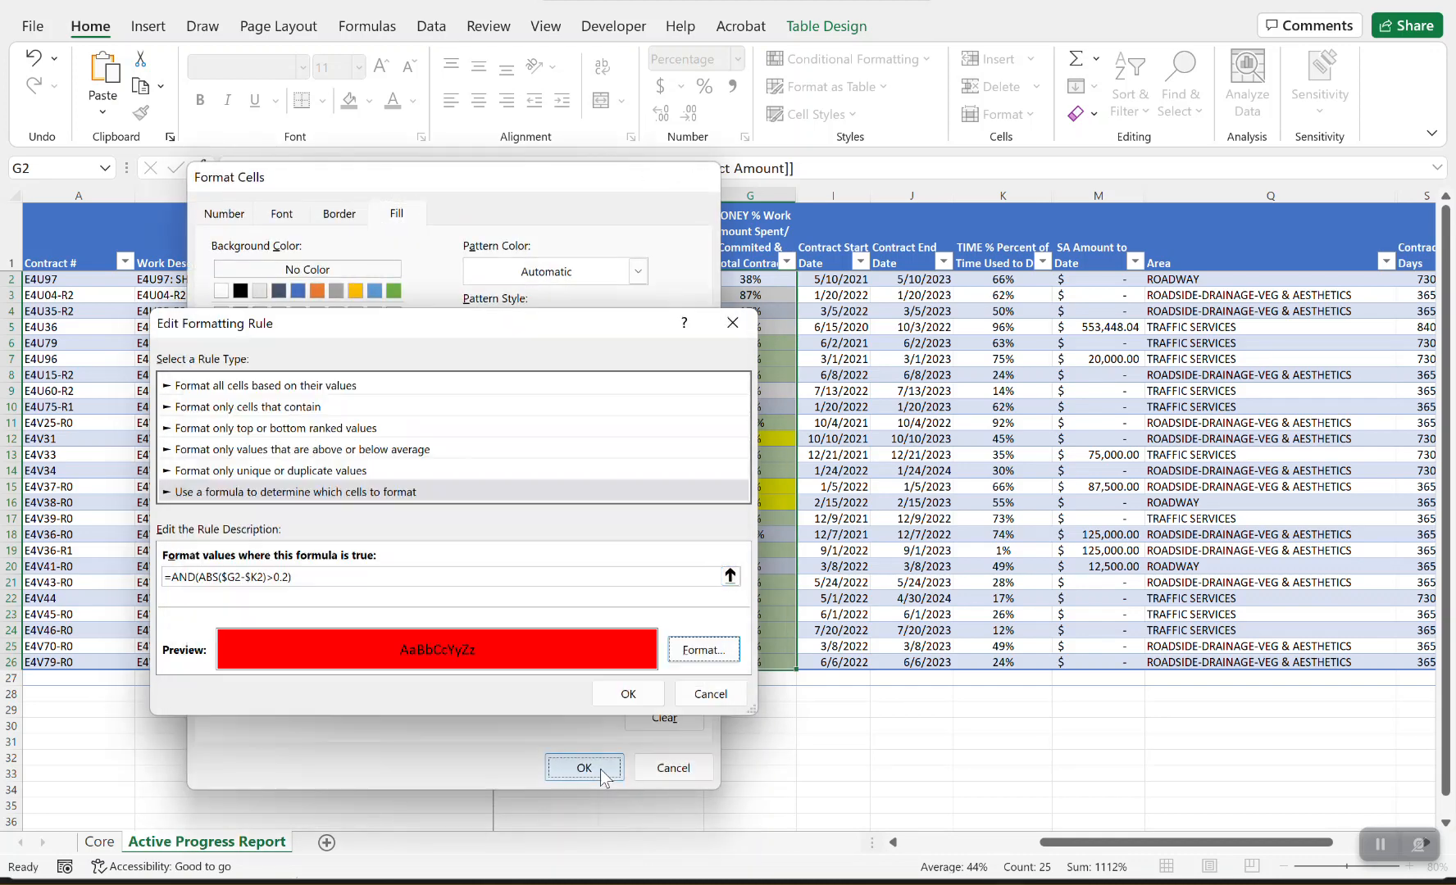
click(653, 703)
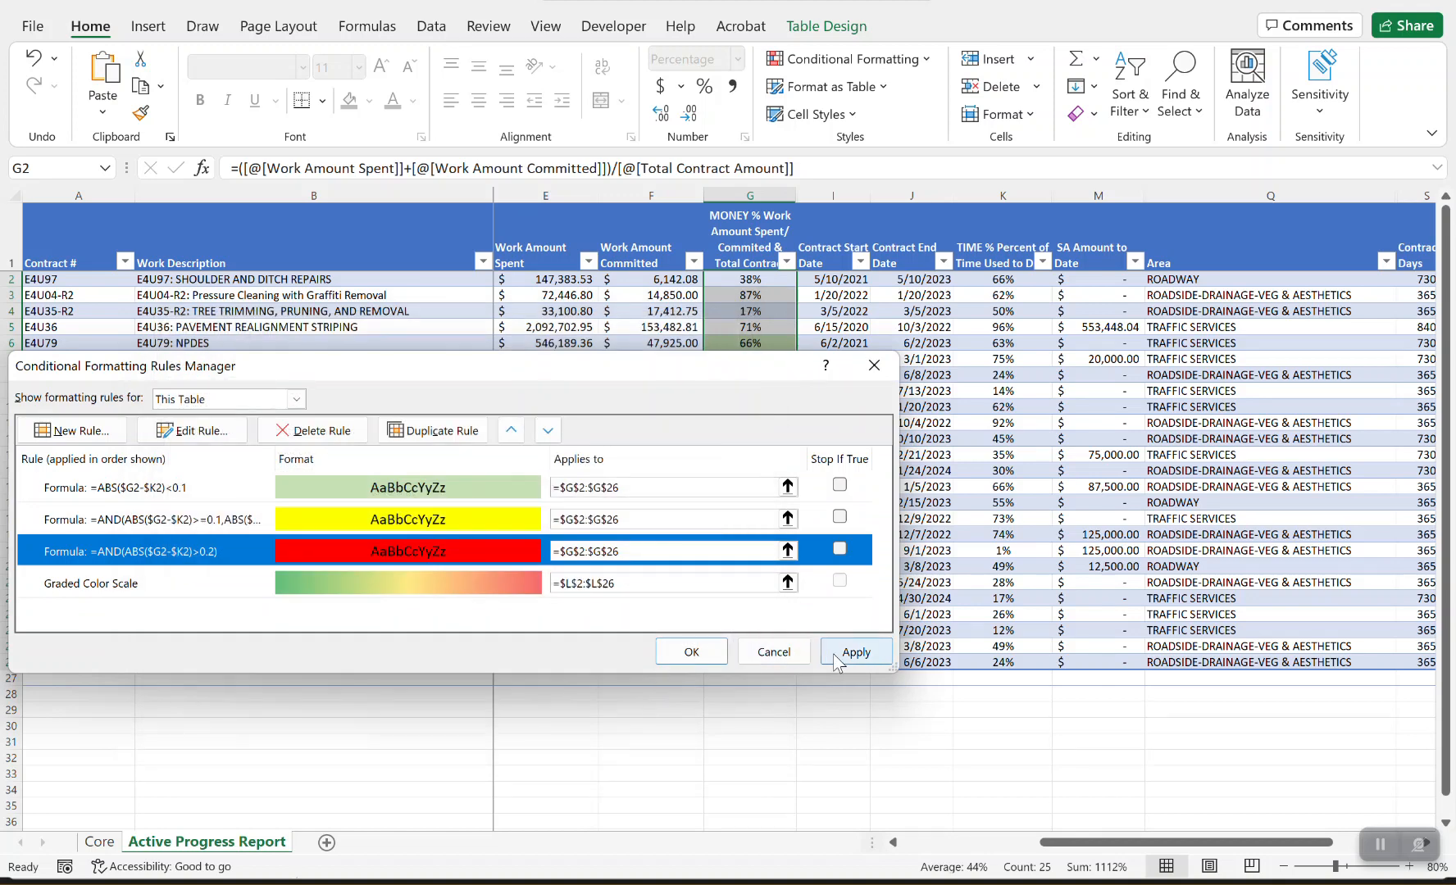
click(853, 652)
click(691, 653)
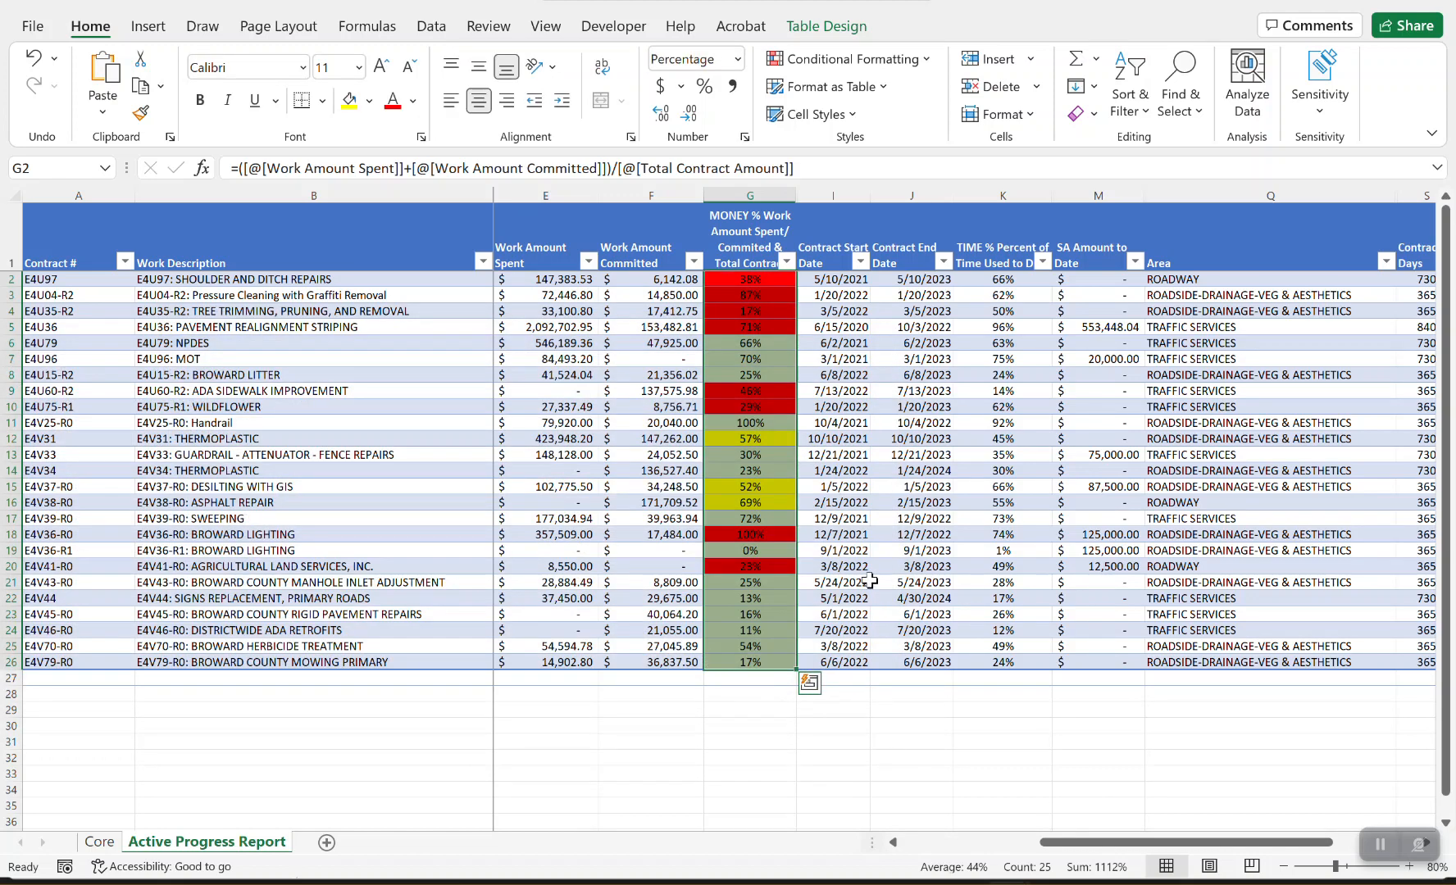
click(769, 660)
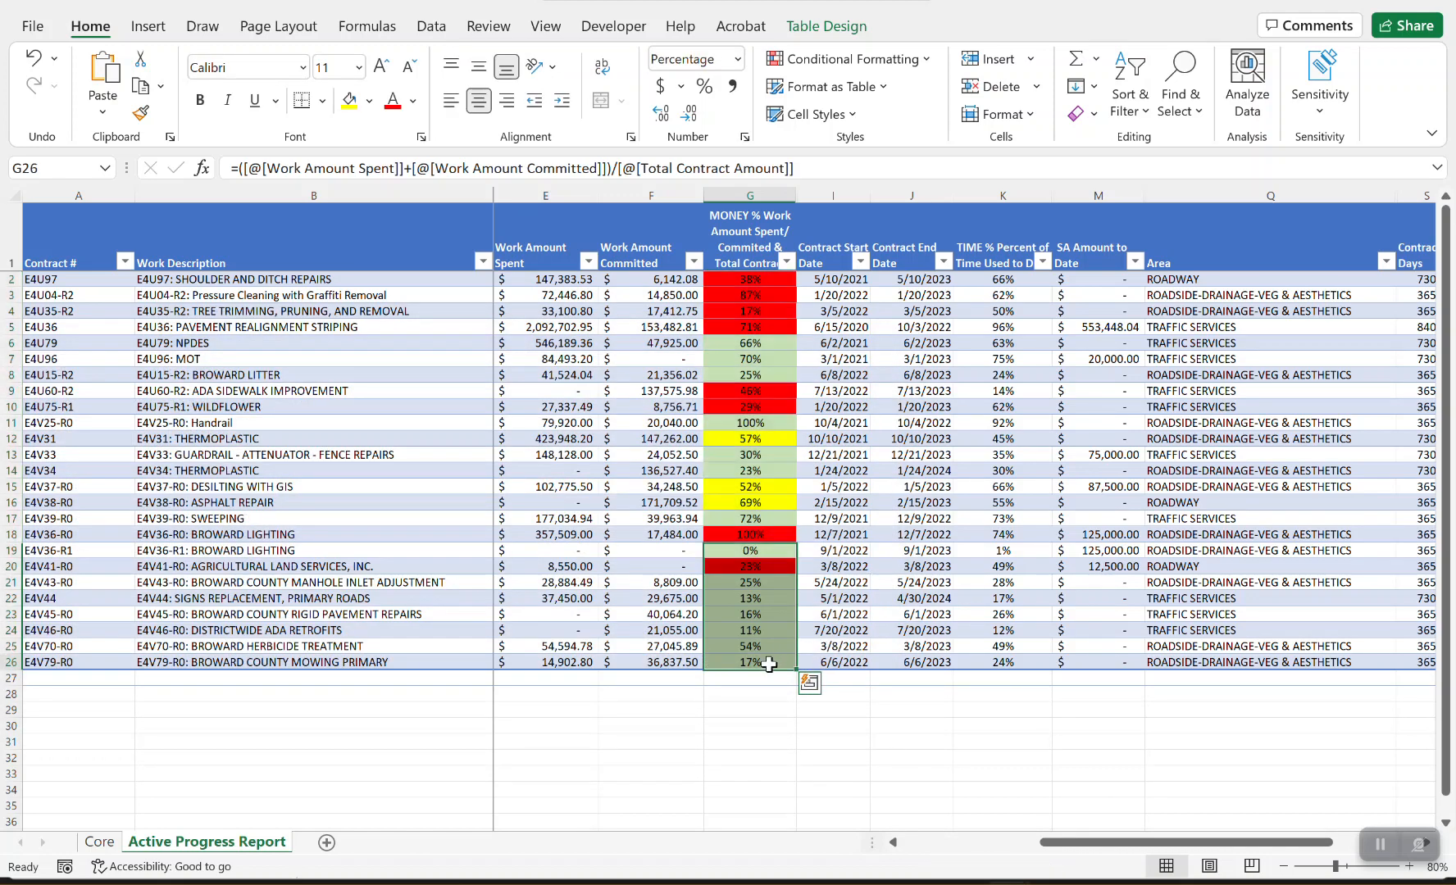